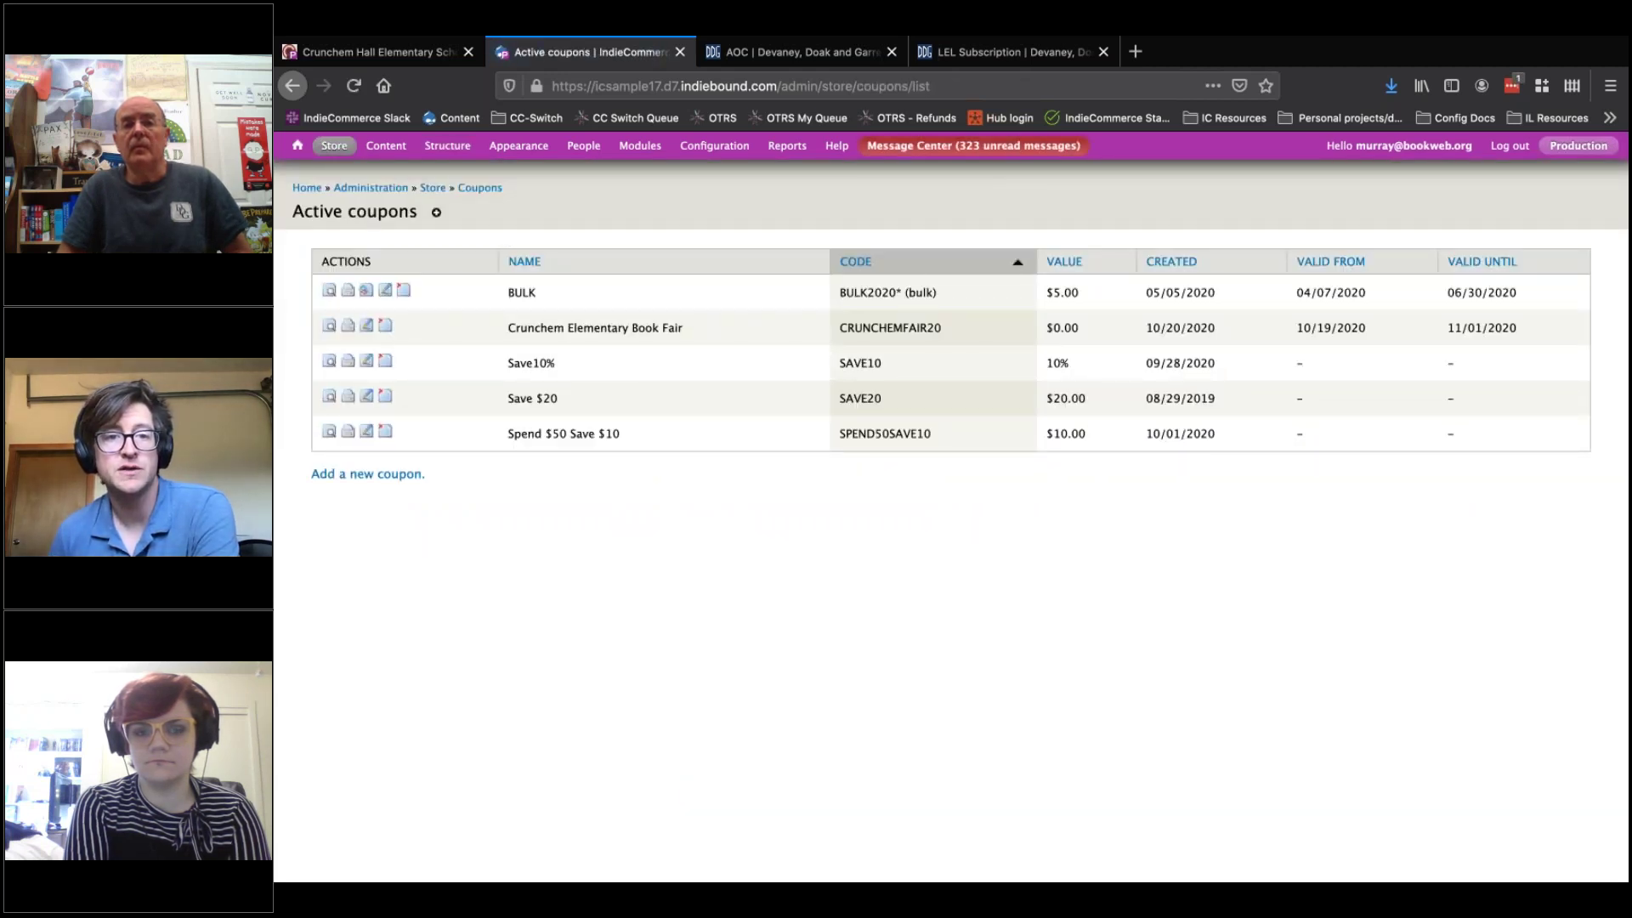
- Check the name and code of the Crunchem Elementary Book Fair coupon in the active coupons list
drag(508, 327, 697, 332)
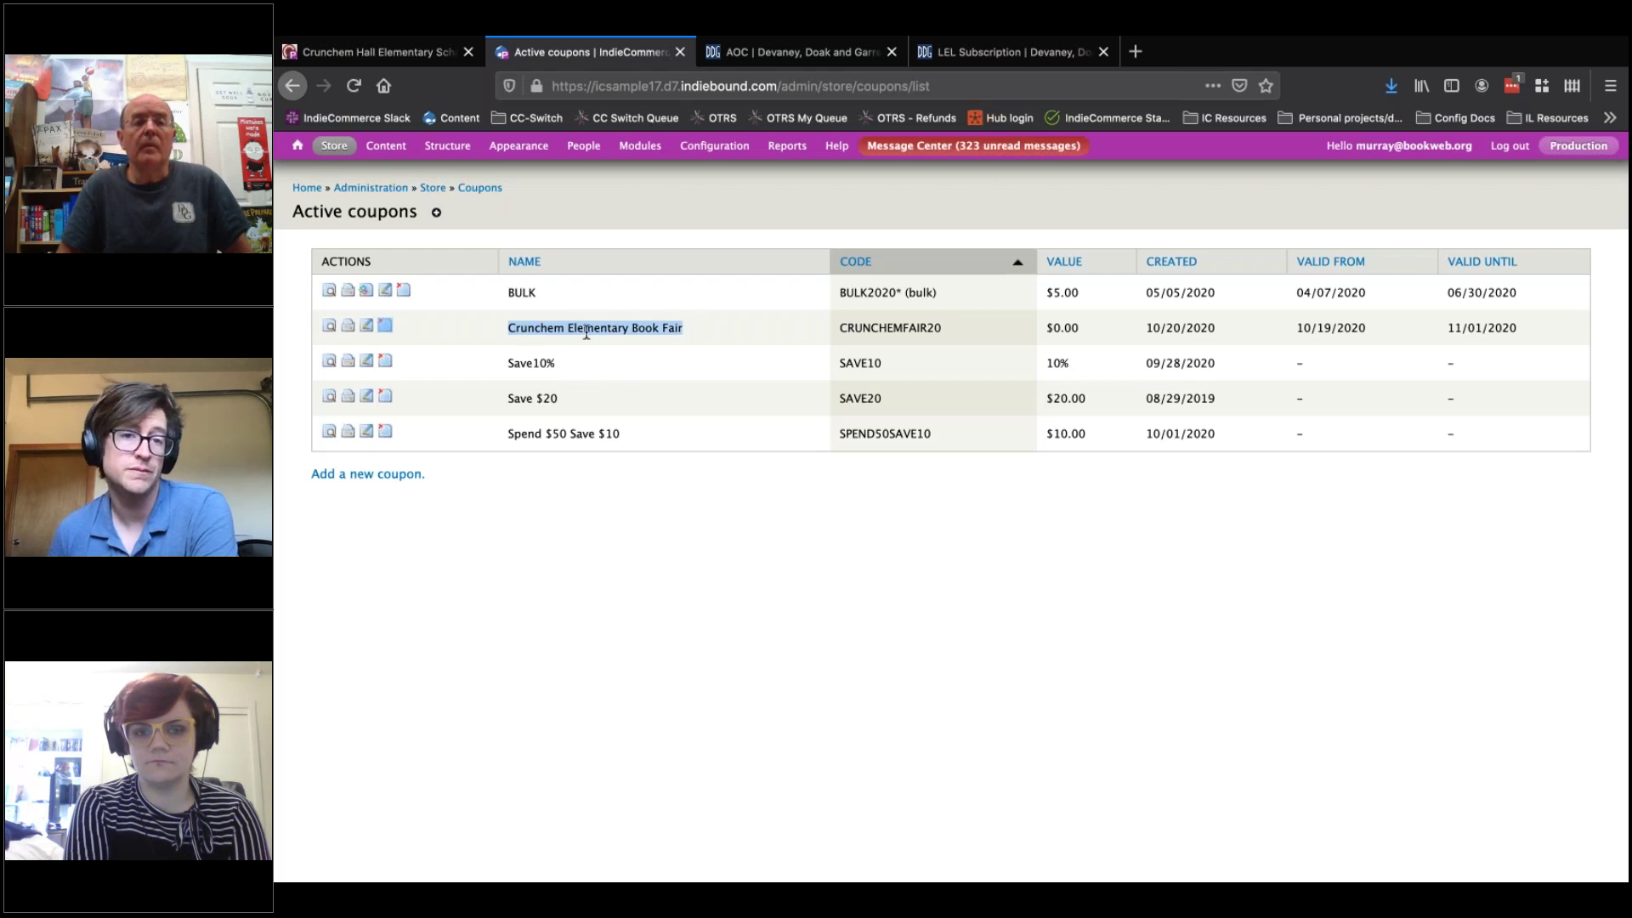
click(856, 351)
drag(842, 328, 944, 328)
click(892, 324)
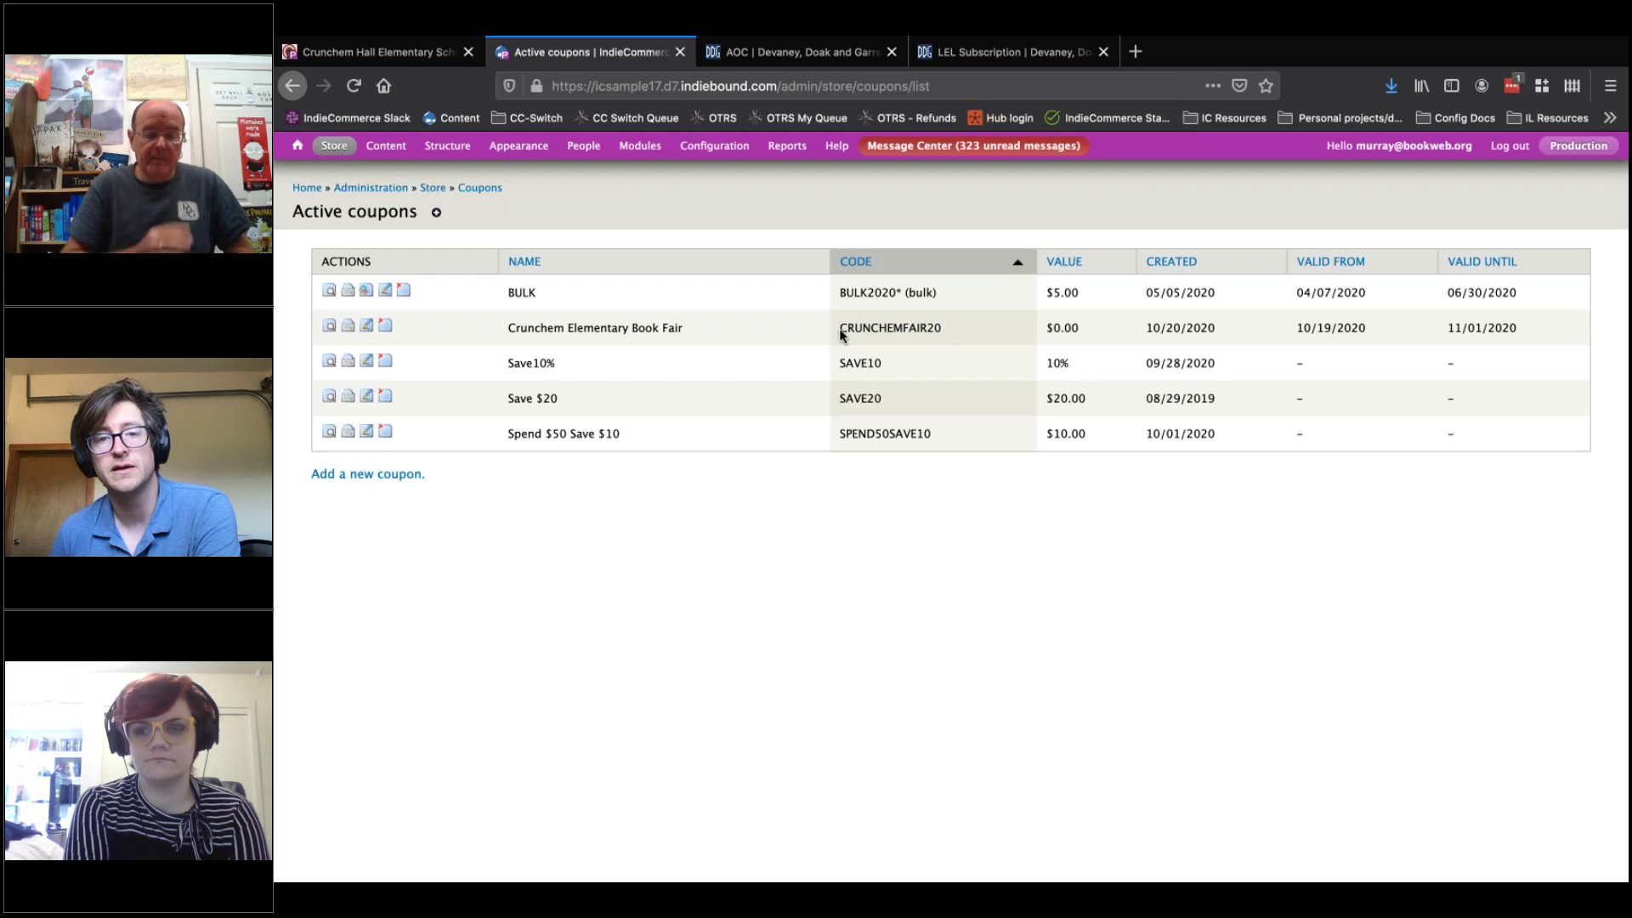
mouse_move(840, 329)
mouse_down()
mouse_move(943, 333)
mouse_move(842, 330)
mouse_up()
click(854, 328)
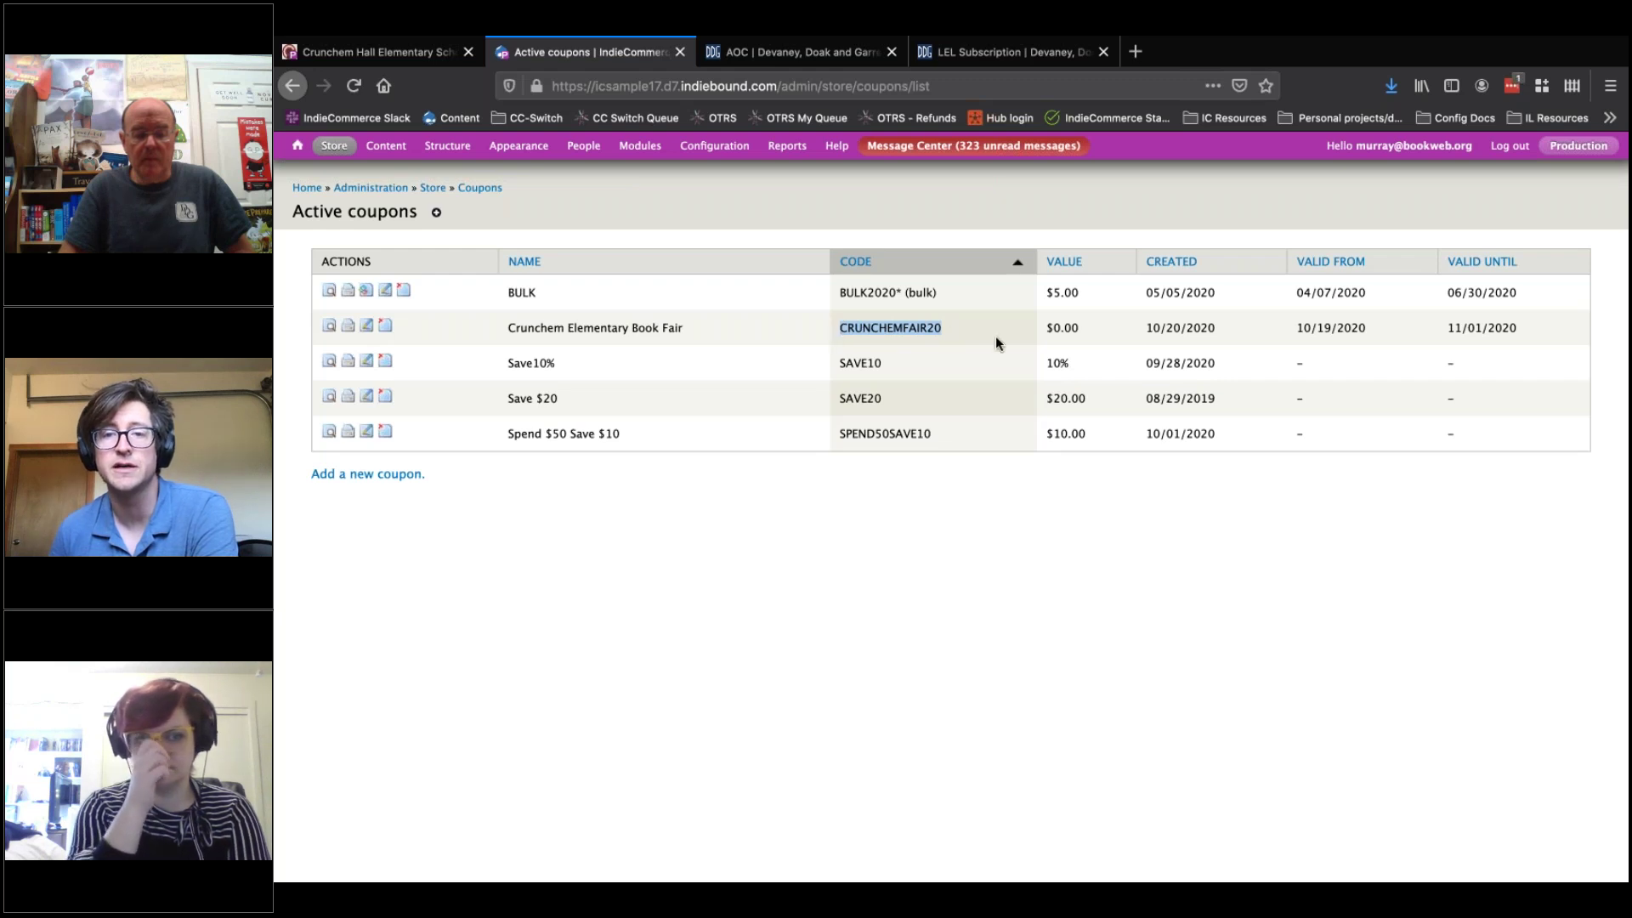
- Check the value of the Crunchem Elementary Book Fair coupon, and open that coupon for editing
click(1065, 329)
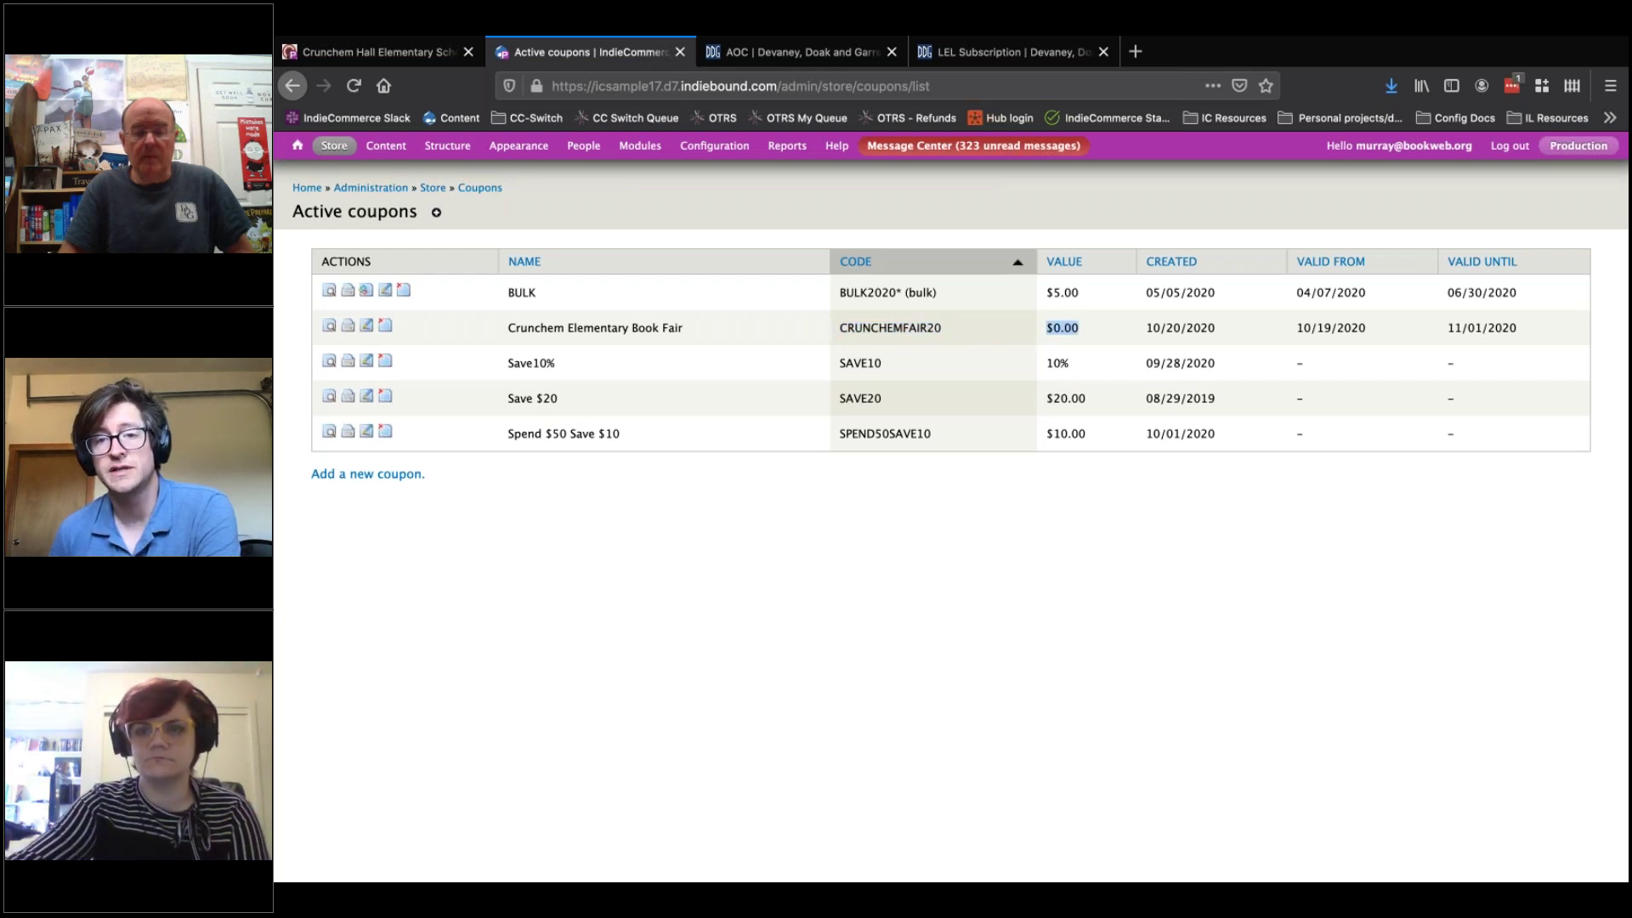
click(1070, 334)
double_click(1048, 327)
click(1048, 326)
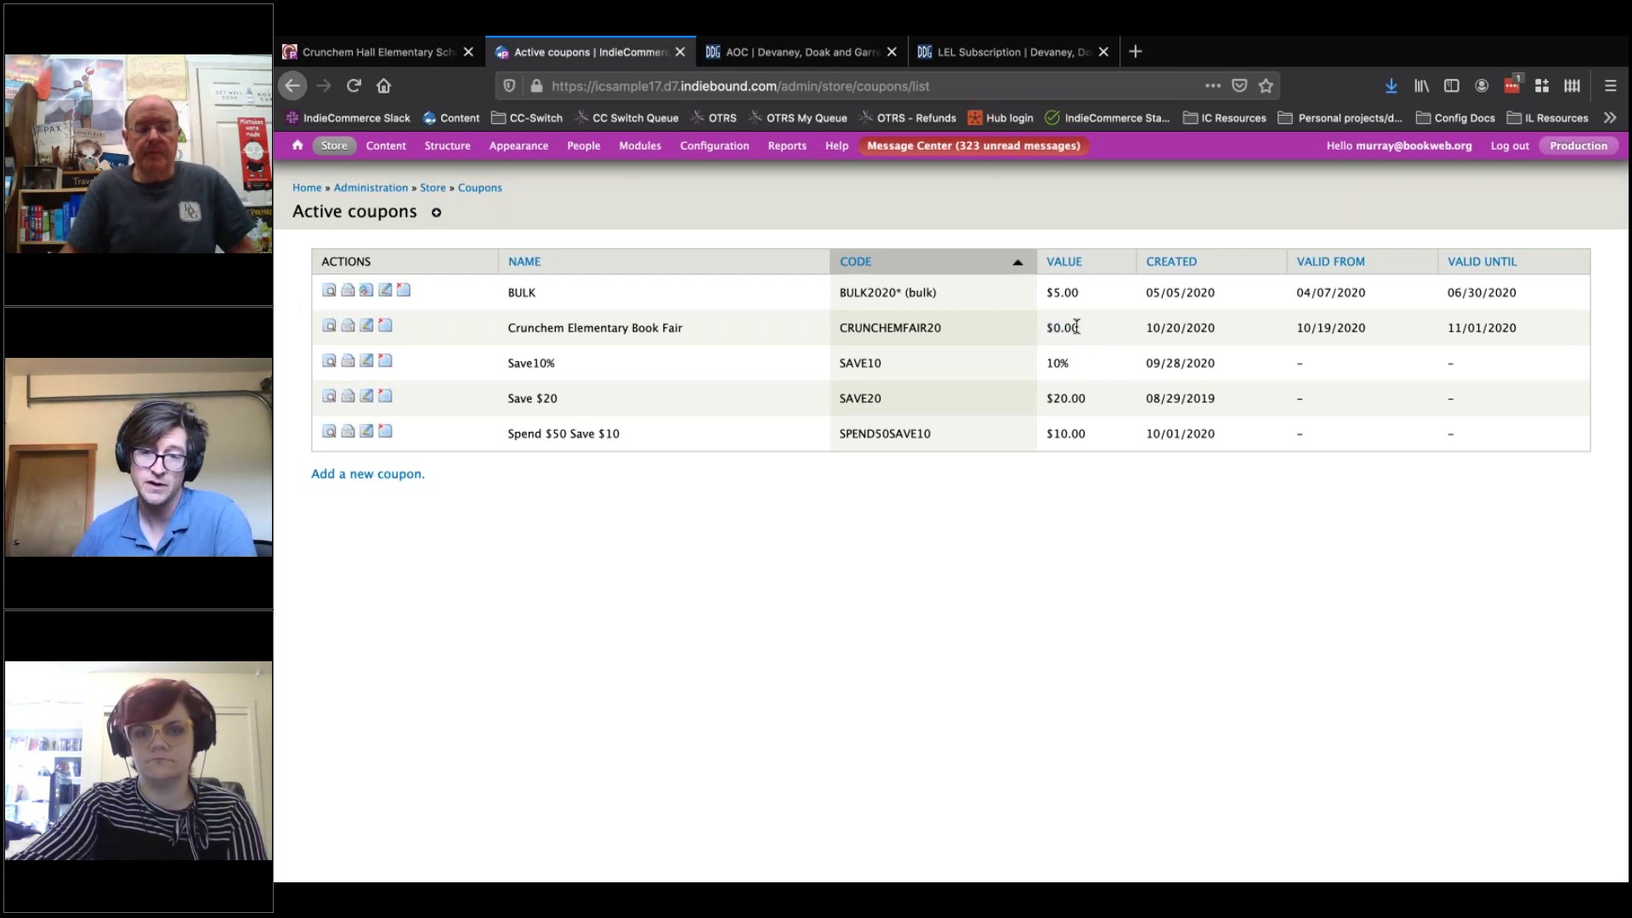
click(1048, 329)
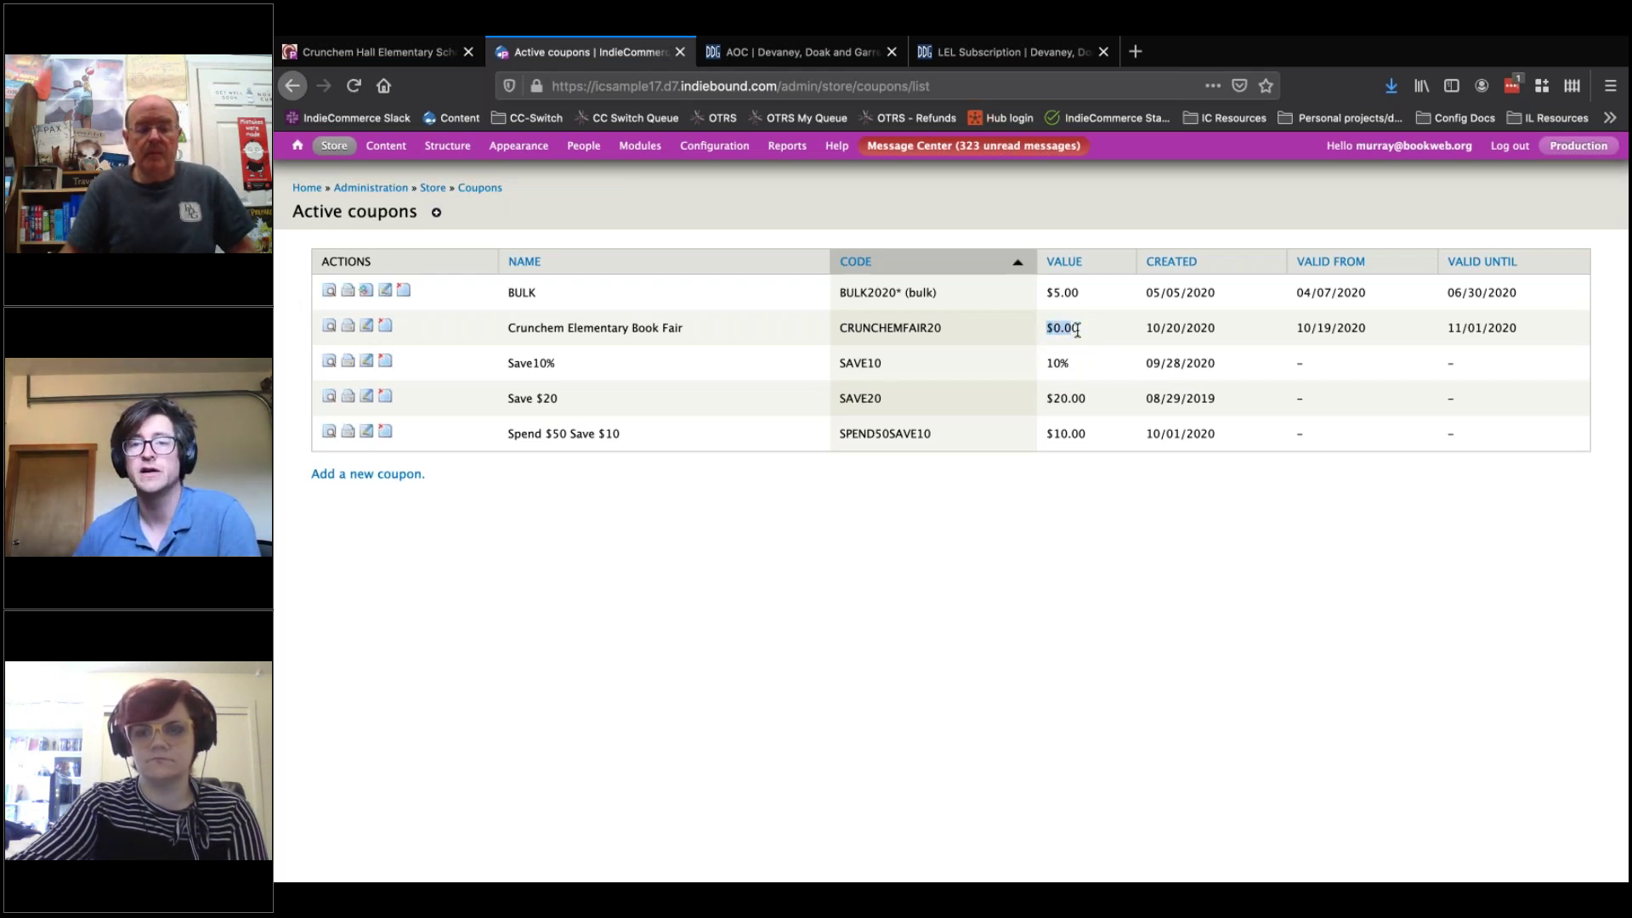
click(1066, 330)
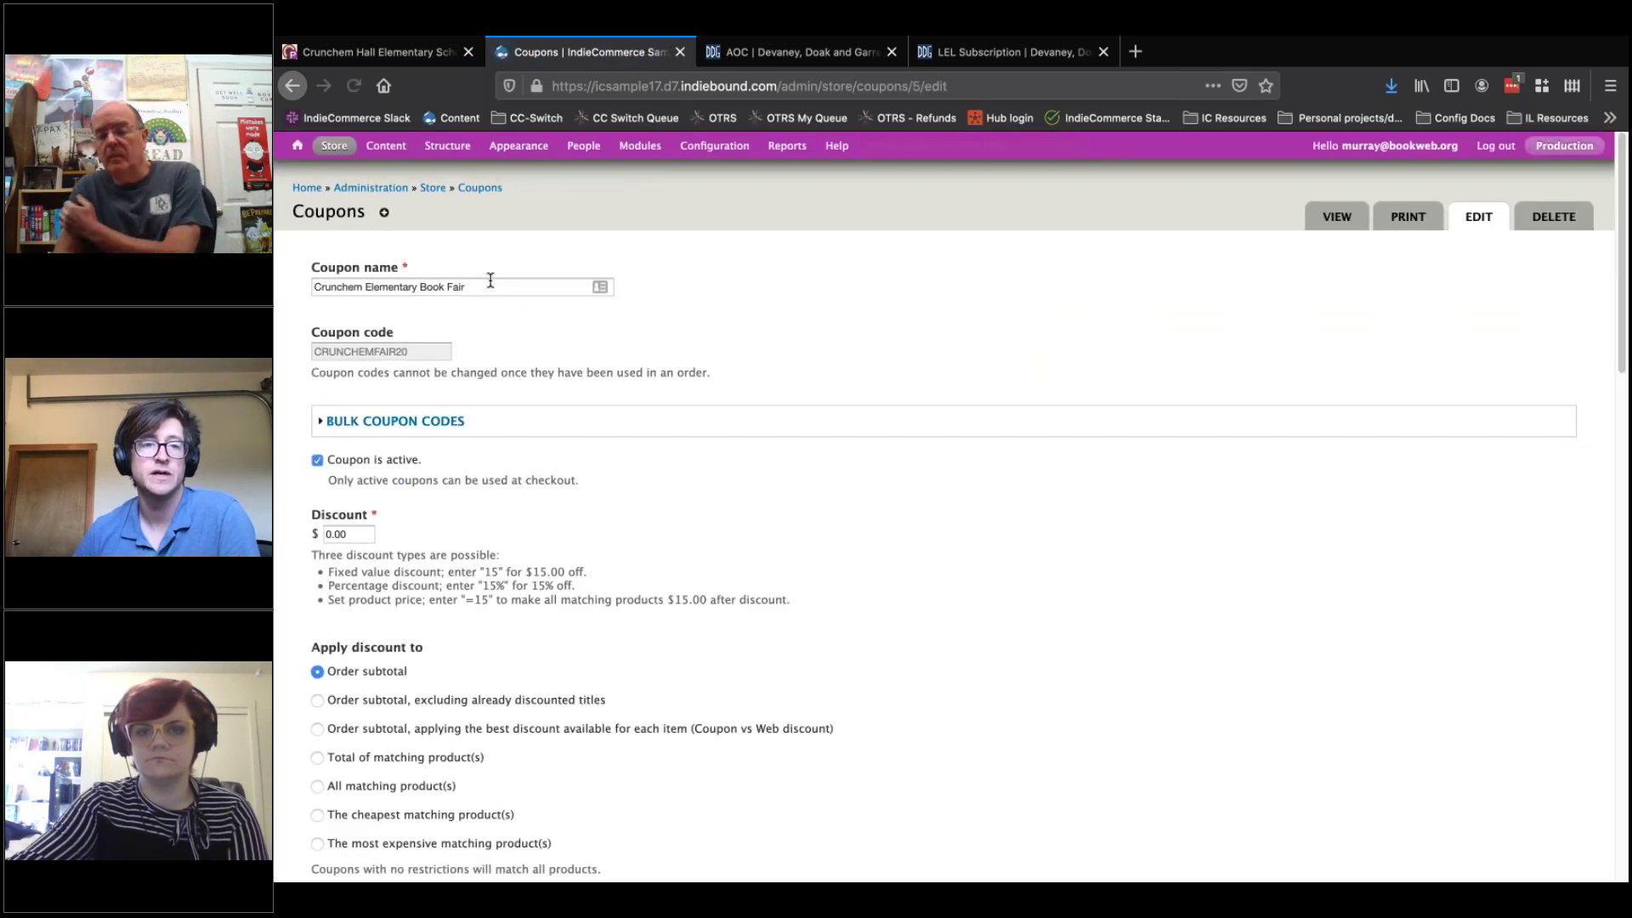
- Review the coupon's name, its code and the Order subtotal option under Apply discount to
triple_click(489, 287)
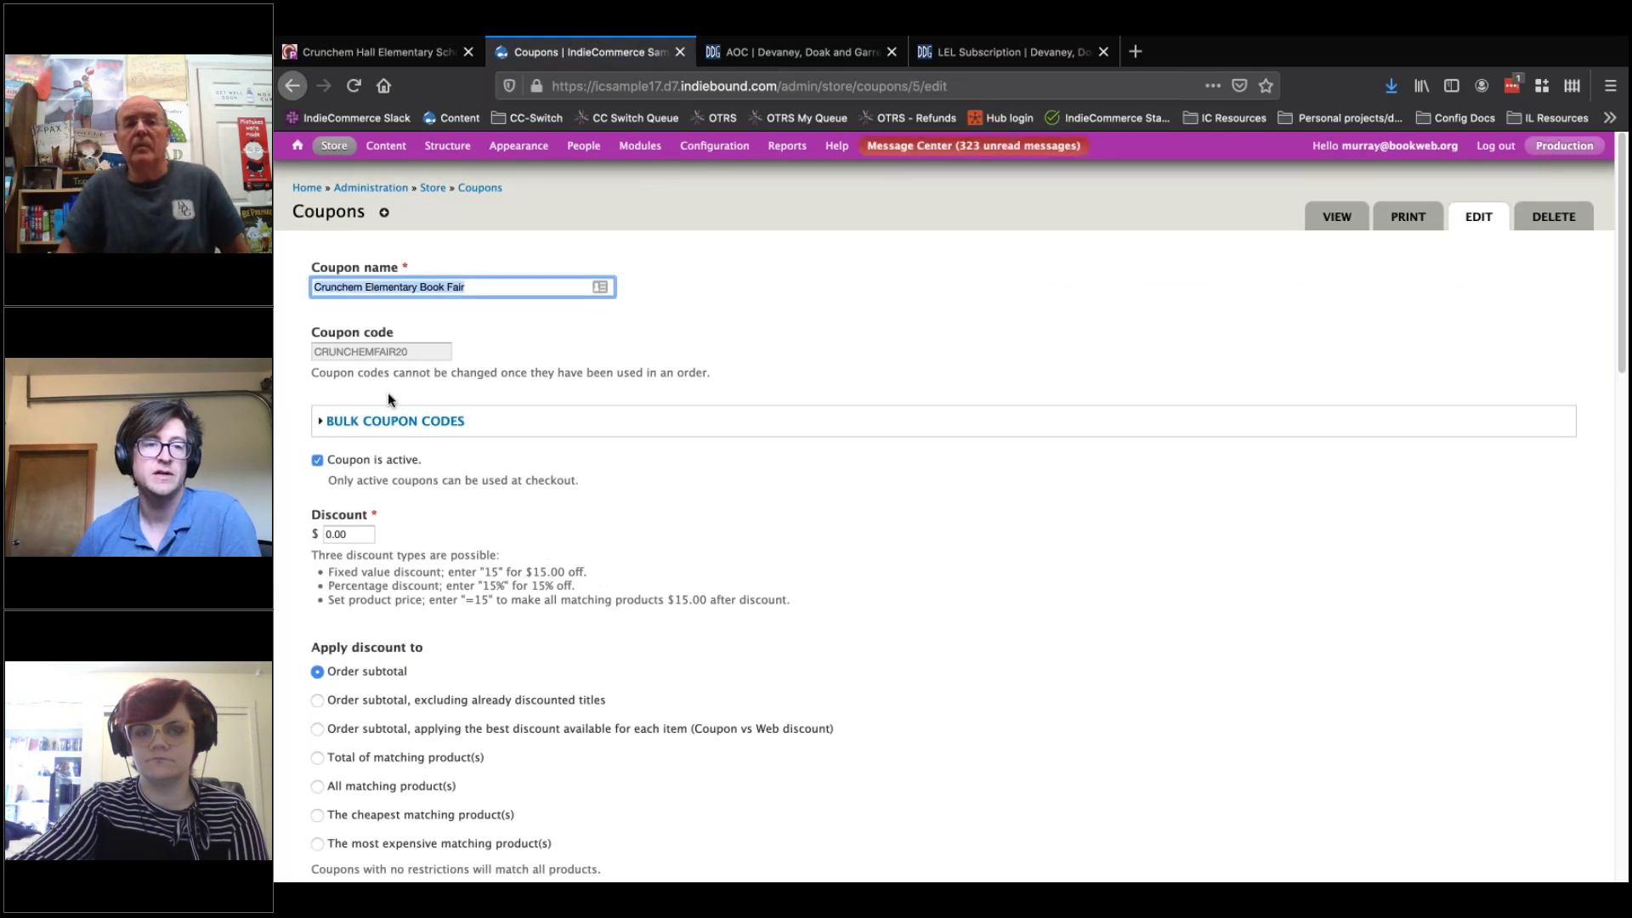
drag(417, 352, 325, 351)
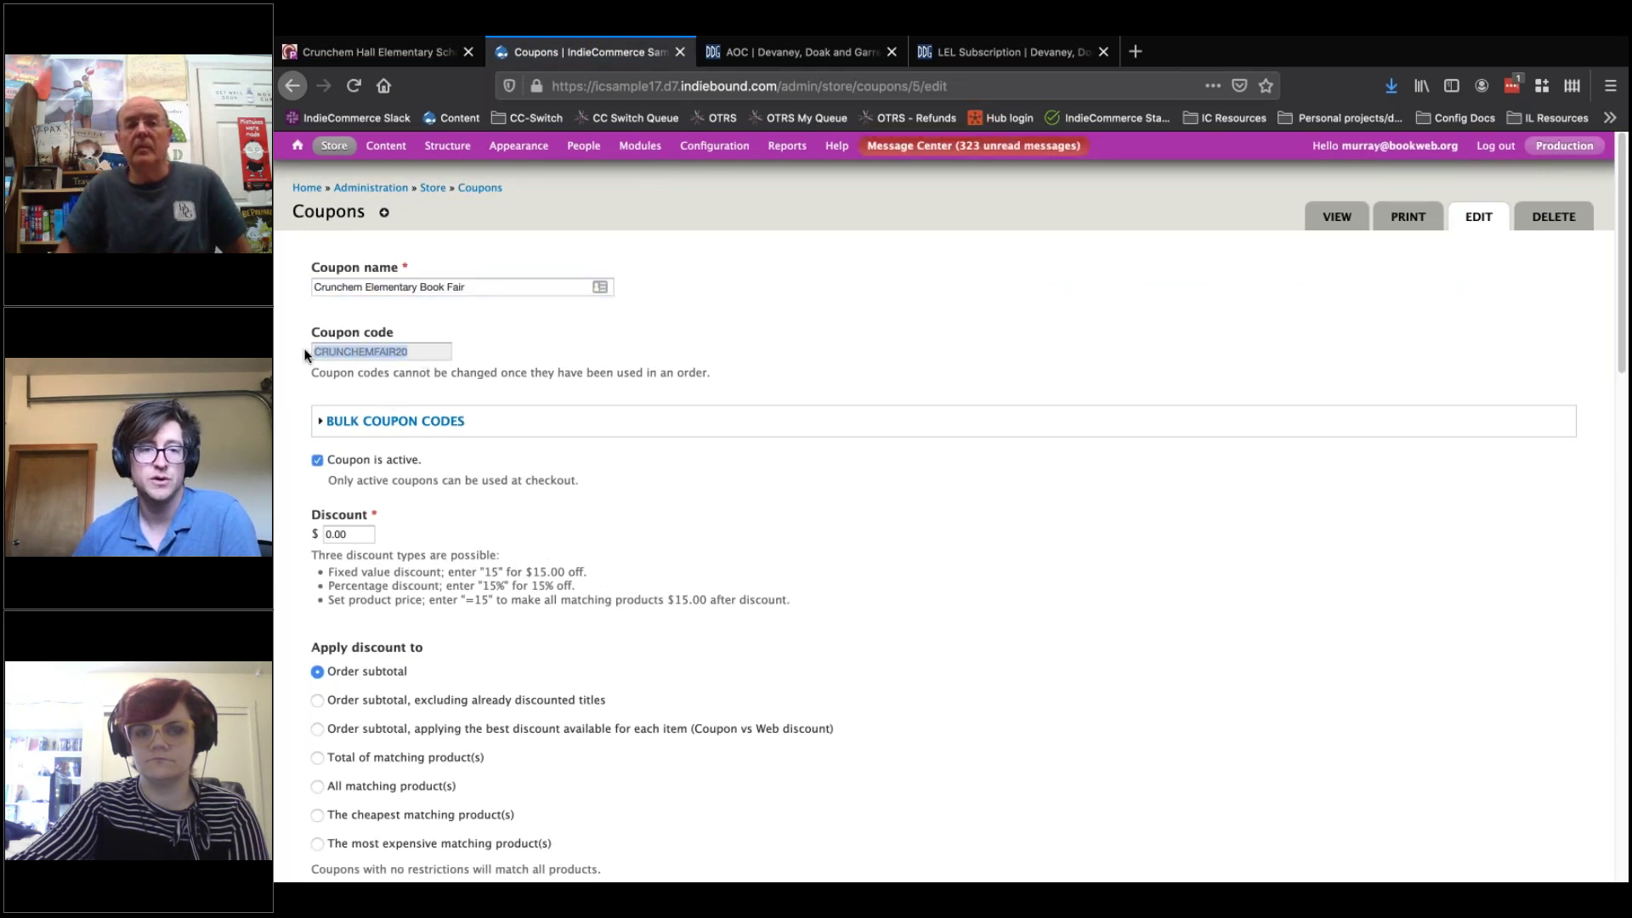
click(748, 548)
scroll(573, 588, down, 5)
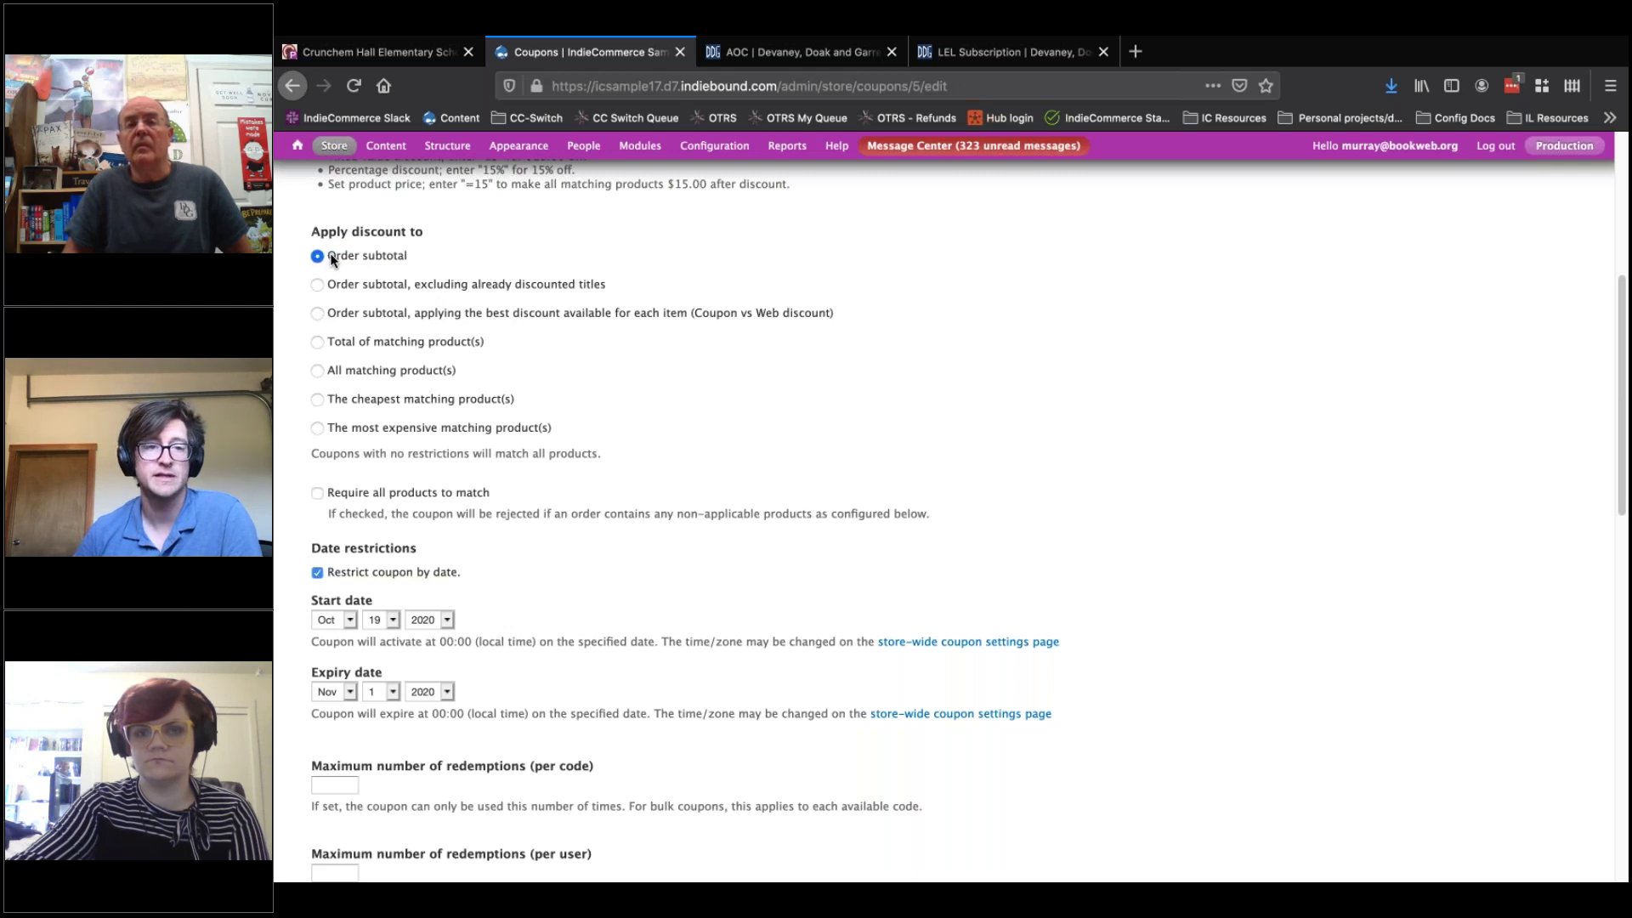
drag(331, 259, 406, 262)
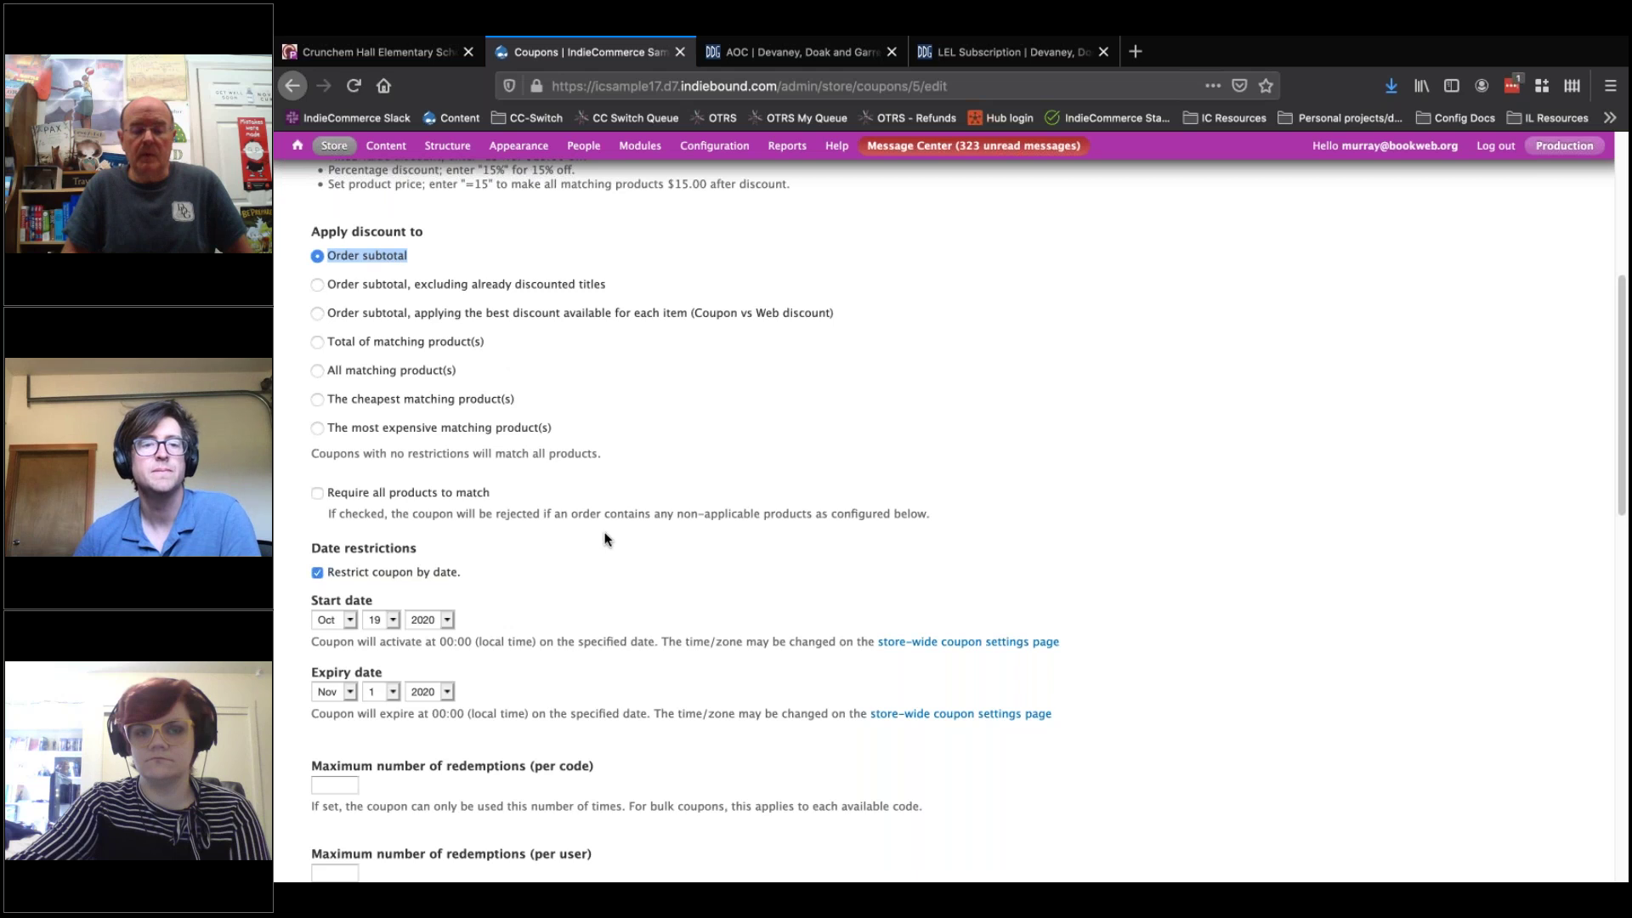
- Review the coupon's date restrictions, including the Restrict coupon by date option
scroll(599, 544, down, 2)
click(476, 508)
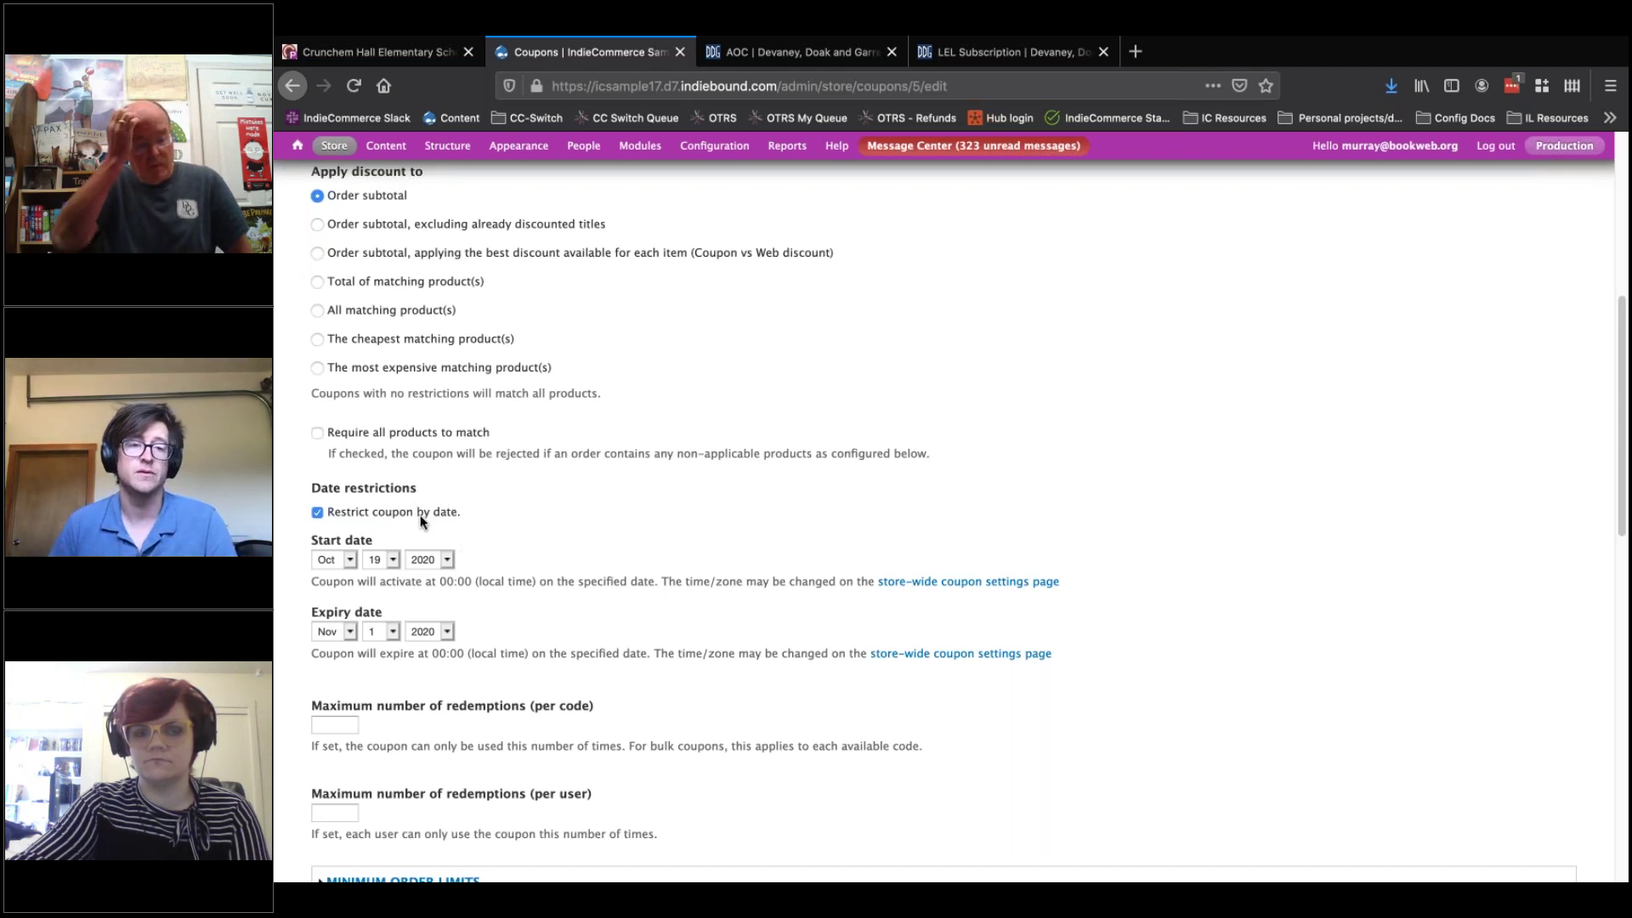
drag(458, 512, 328, 513)
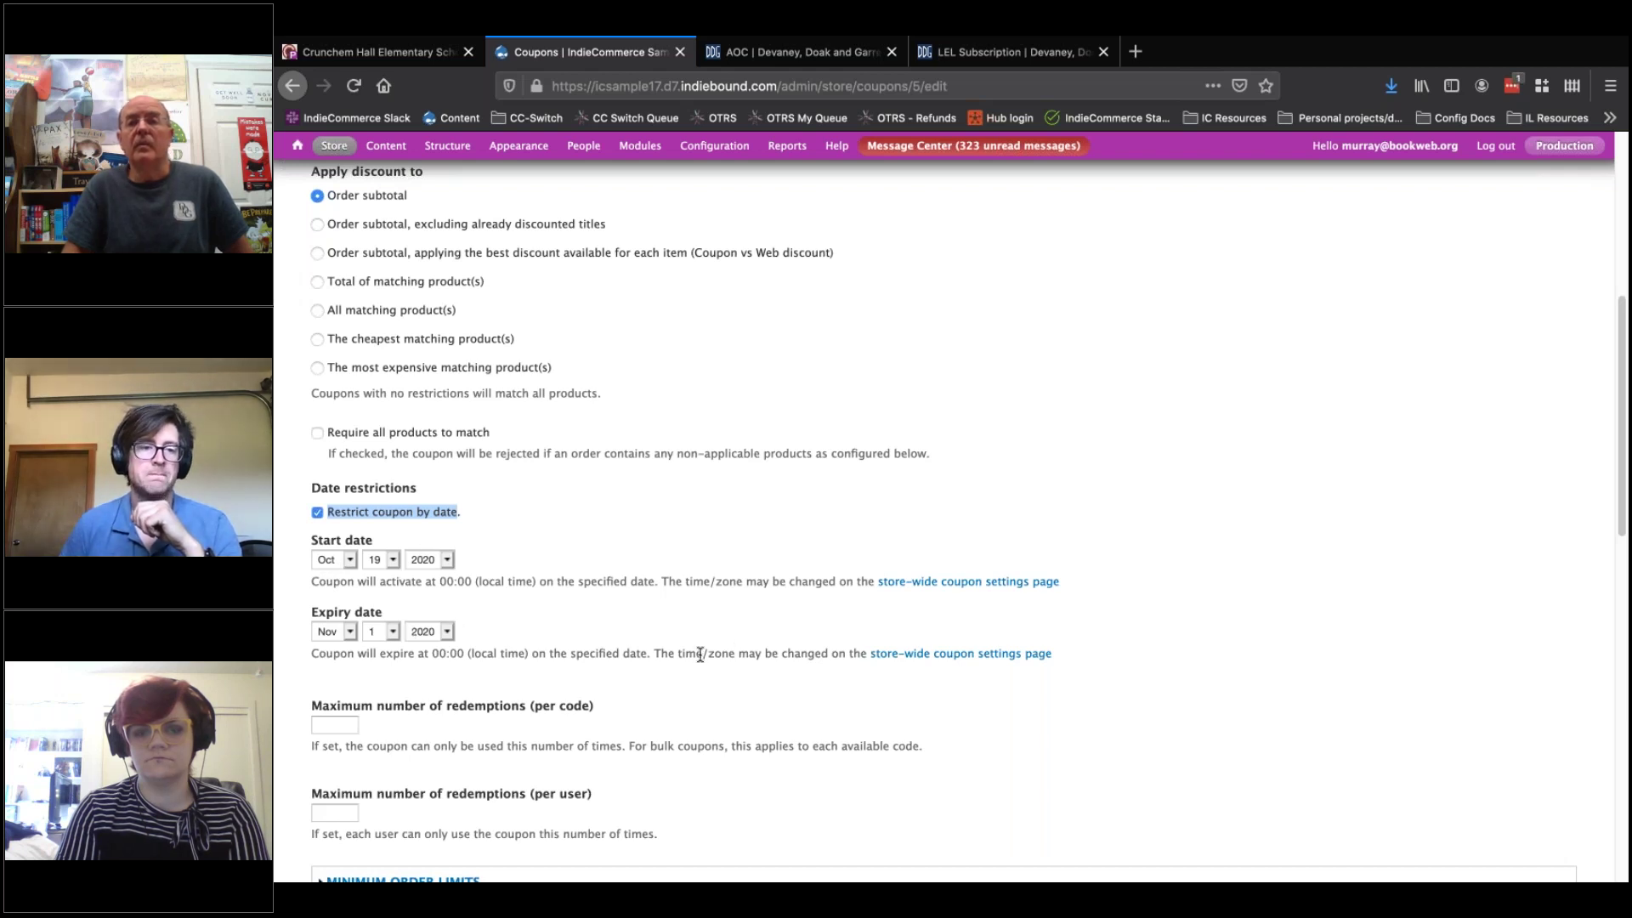
- Examine the coupon's maximum number of redemptions settings, per code and per user
scroll(696, 656, down, 1)
scroll(695, 663, down, 3)
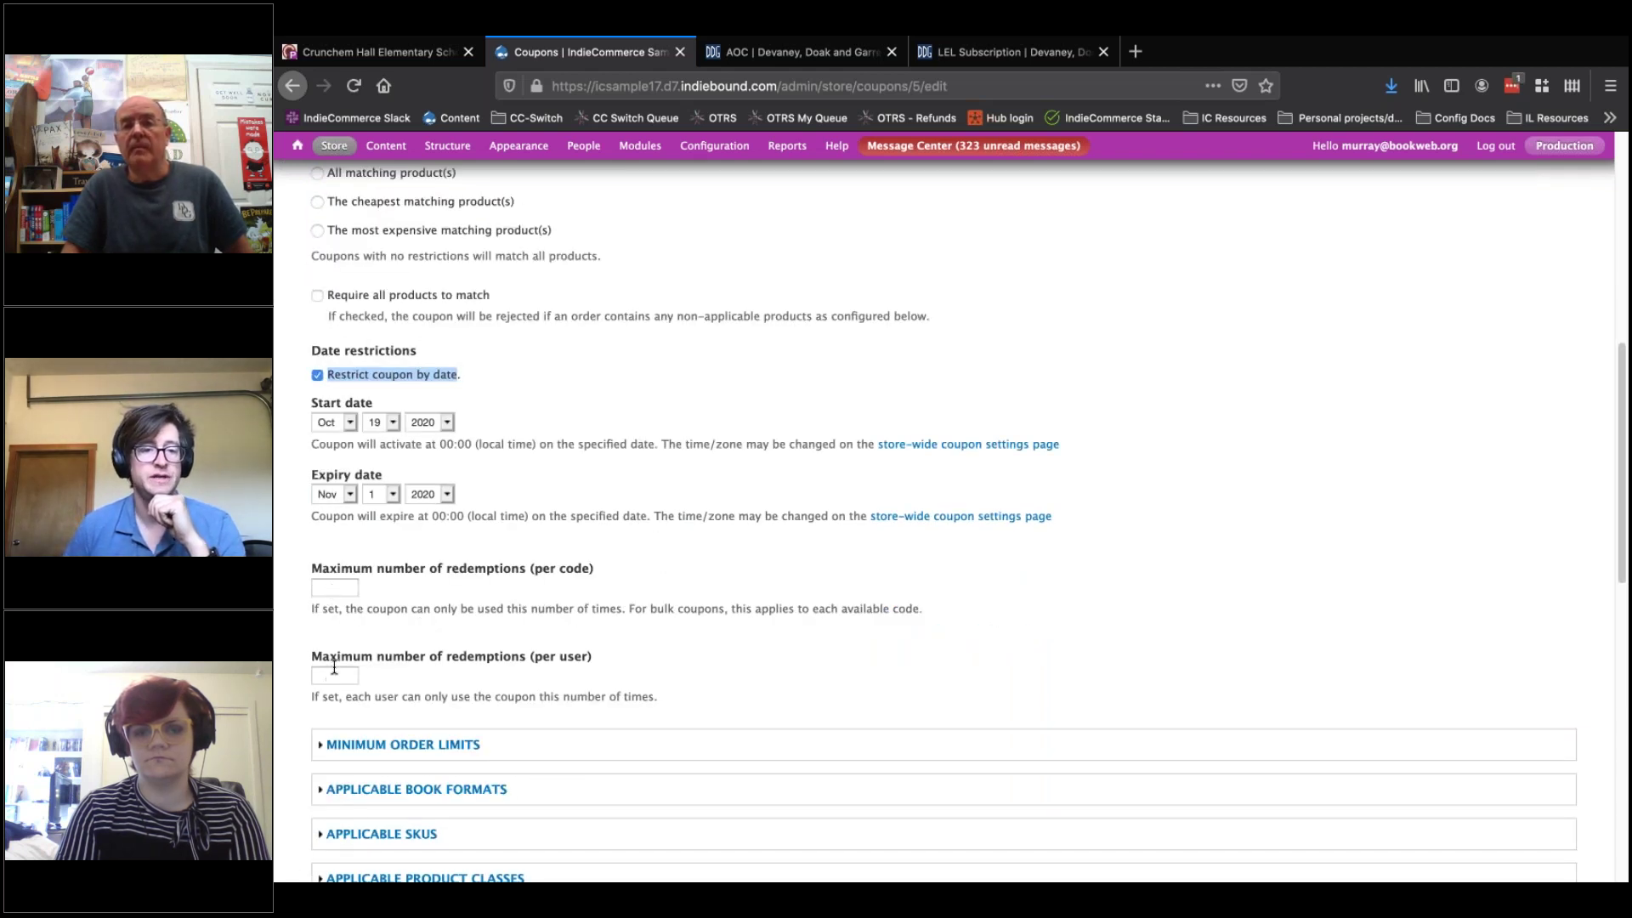
click(345, 583)
click(348, 674)
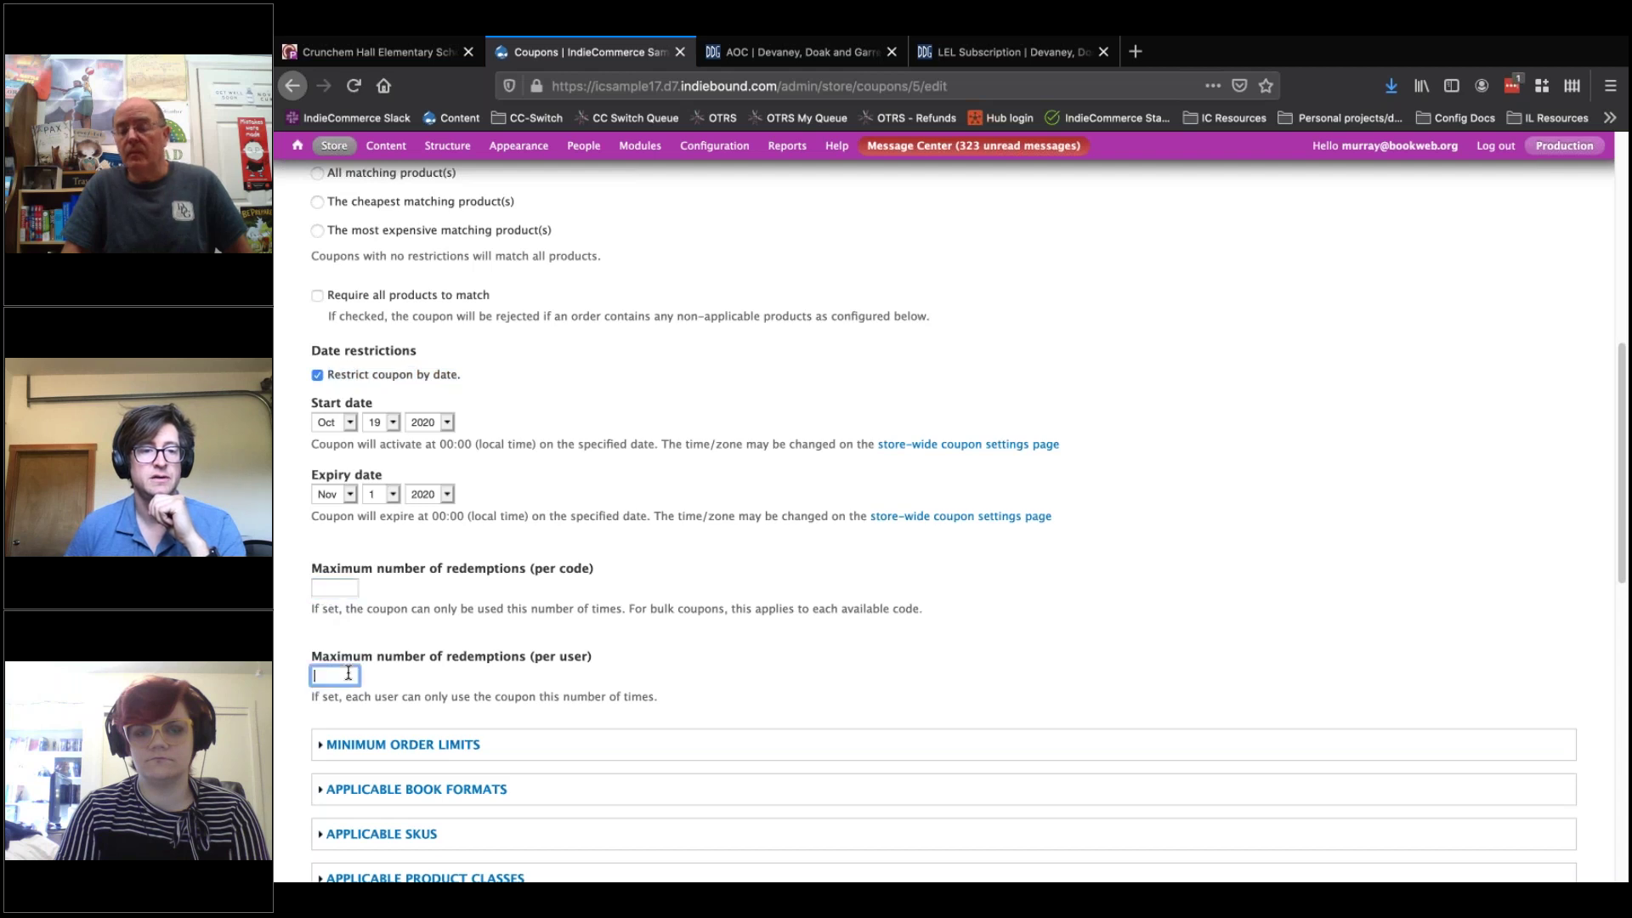
click(346, 588)
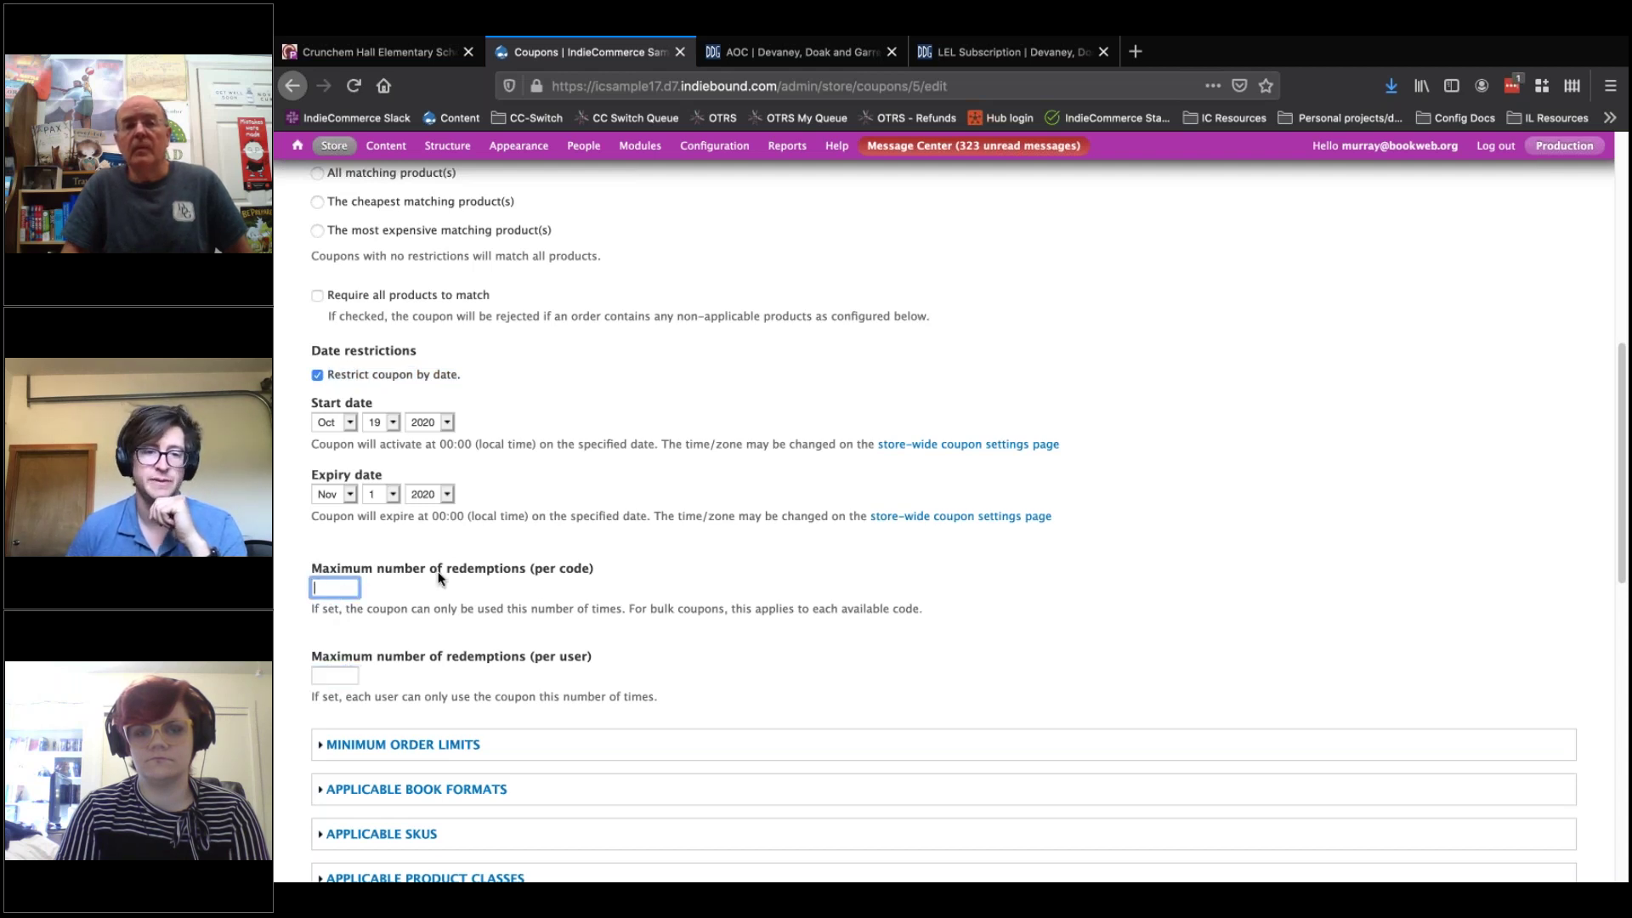
drag(608, 565, 321, 564)
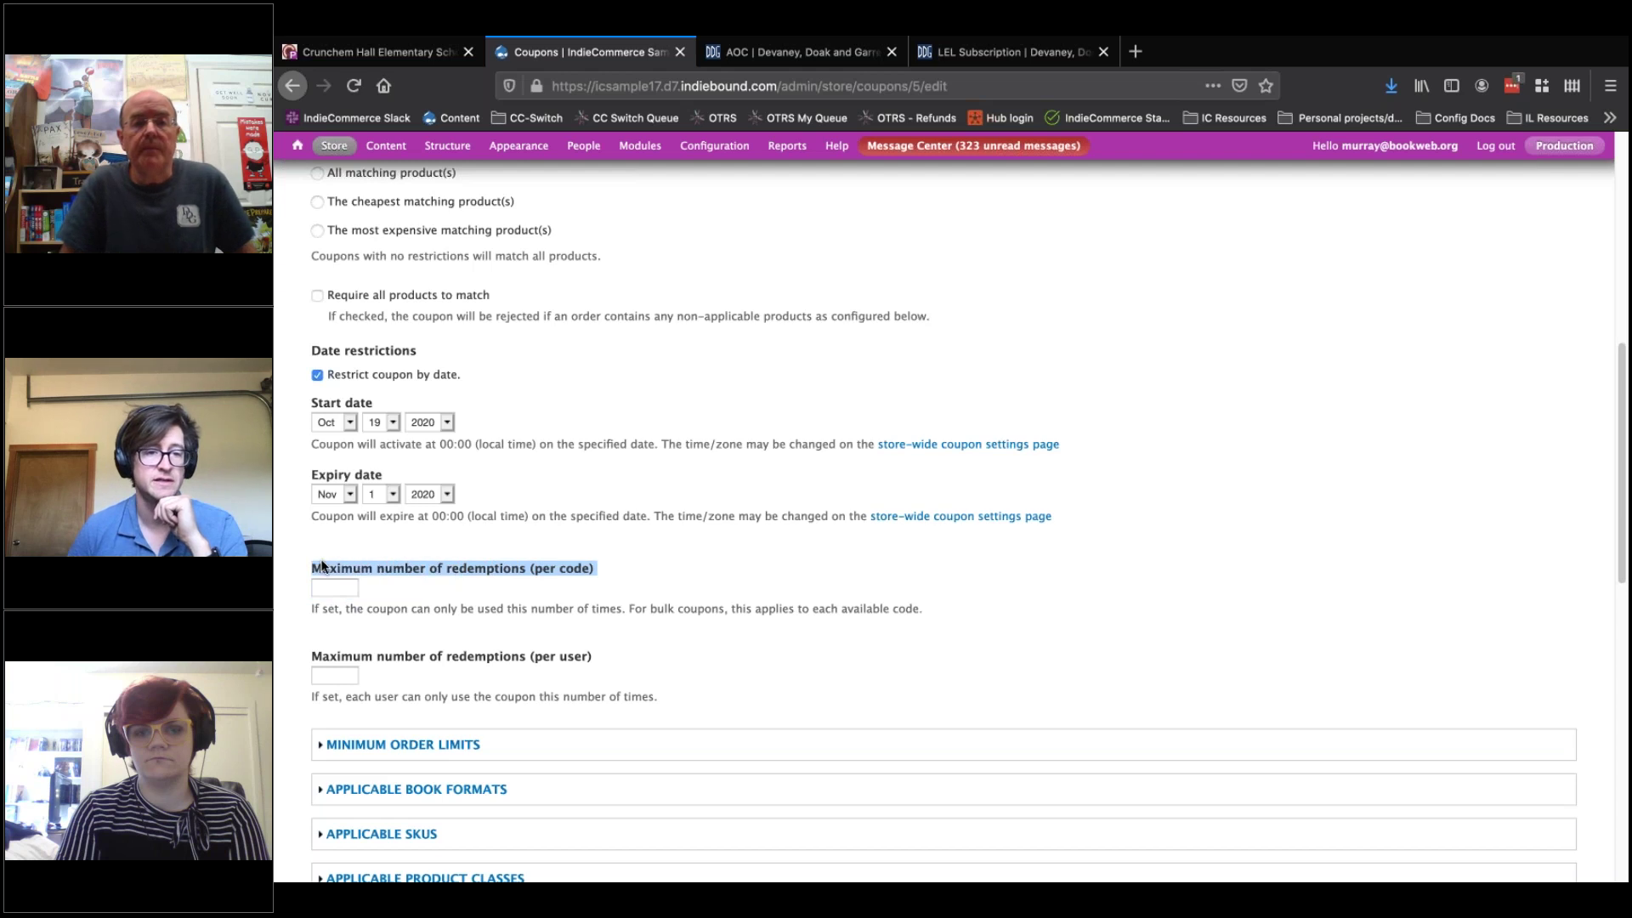
click(465, 574)
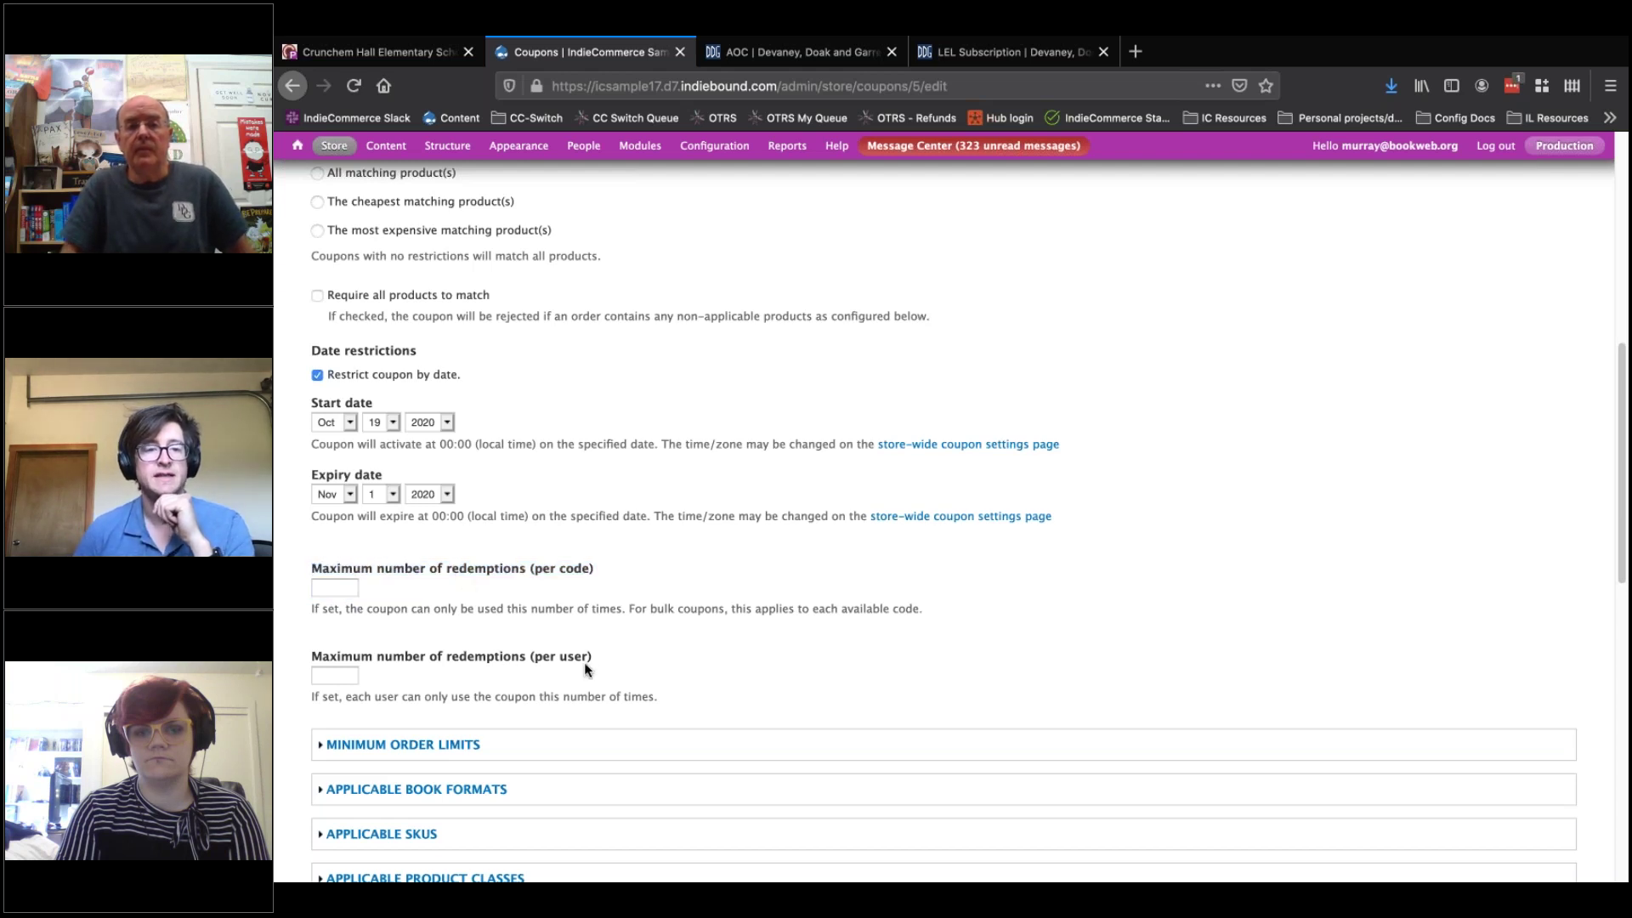
drag(536, 658, 315, 655)
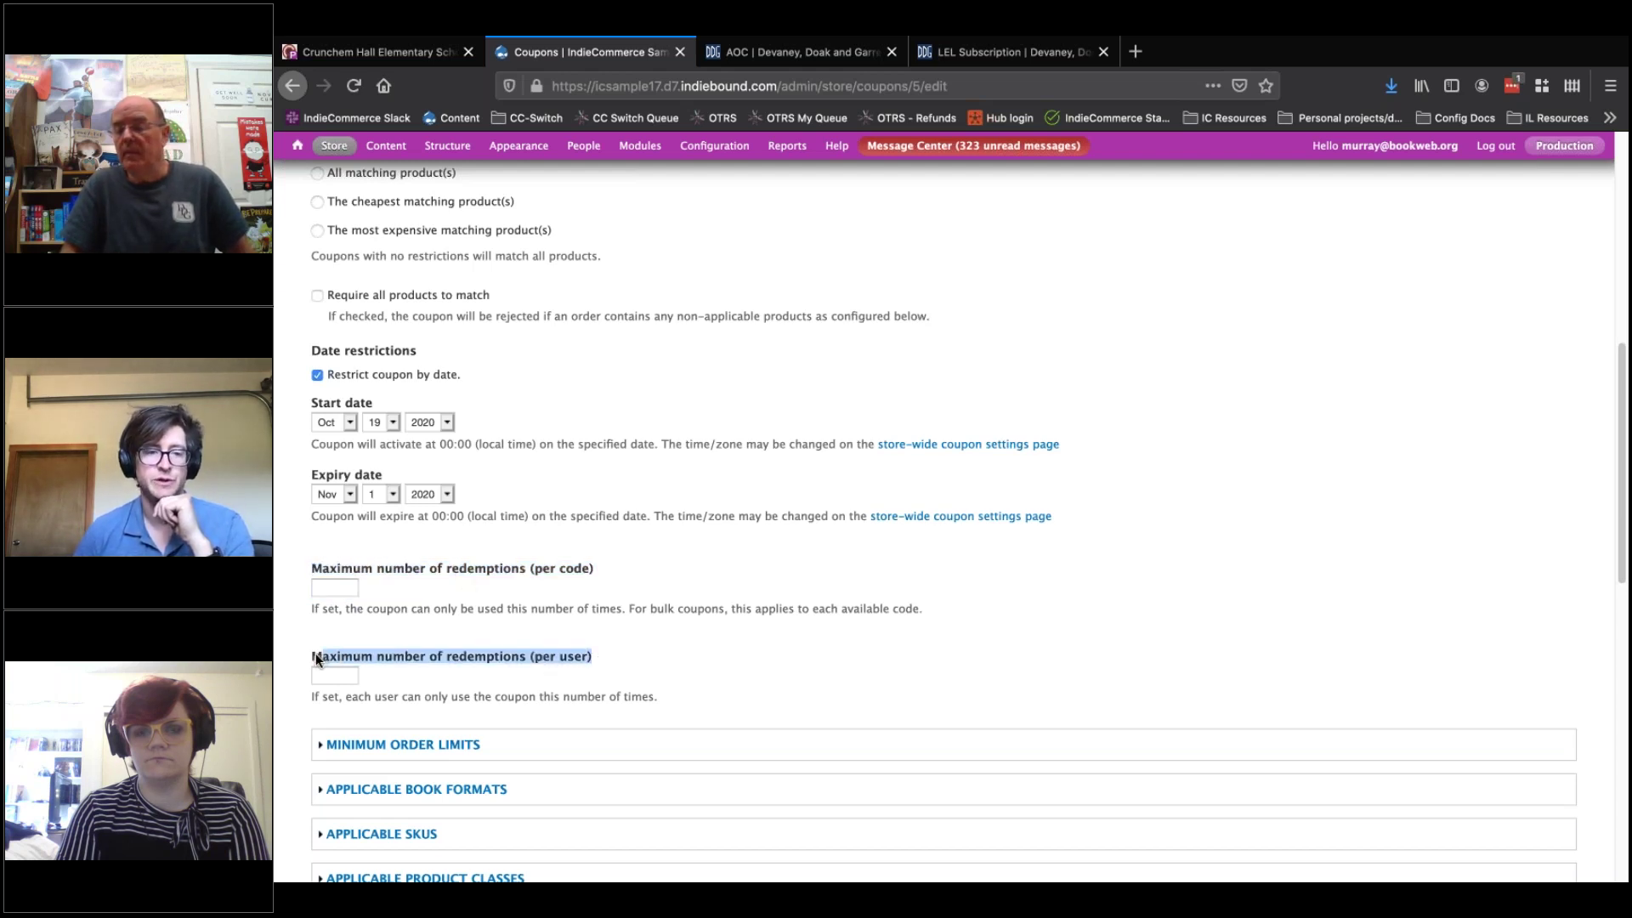
drag(695, 663, 586, 661)
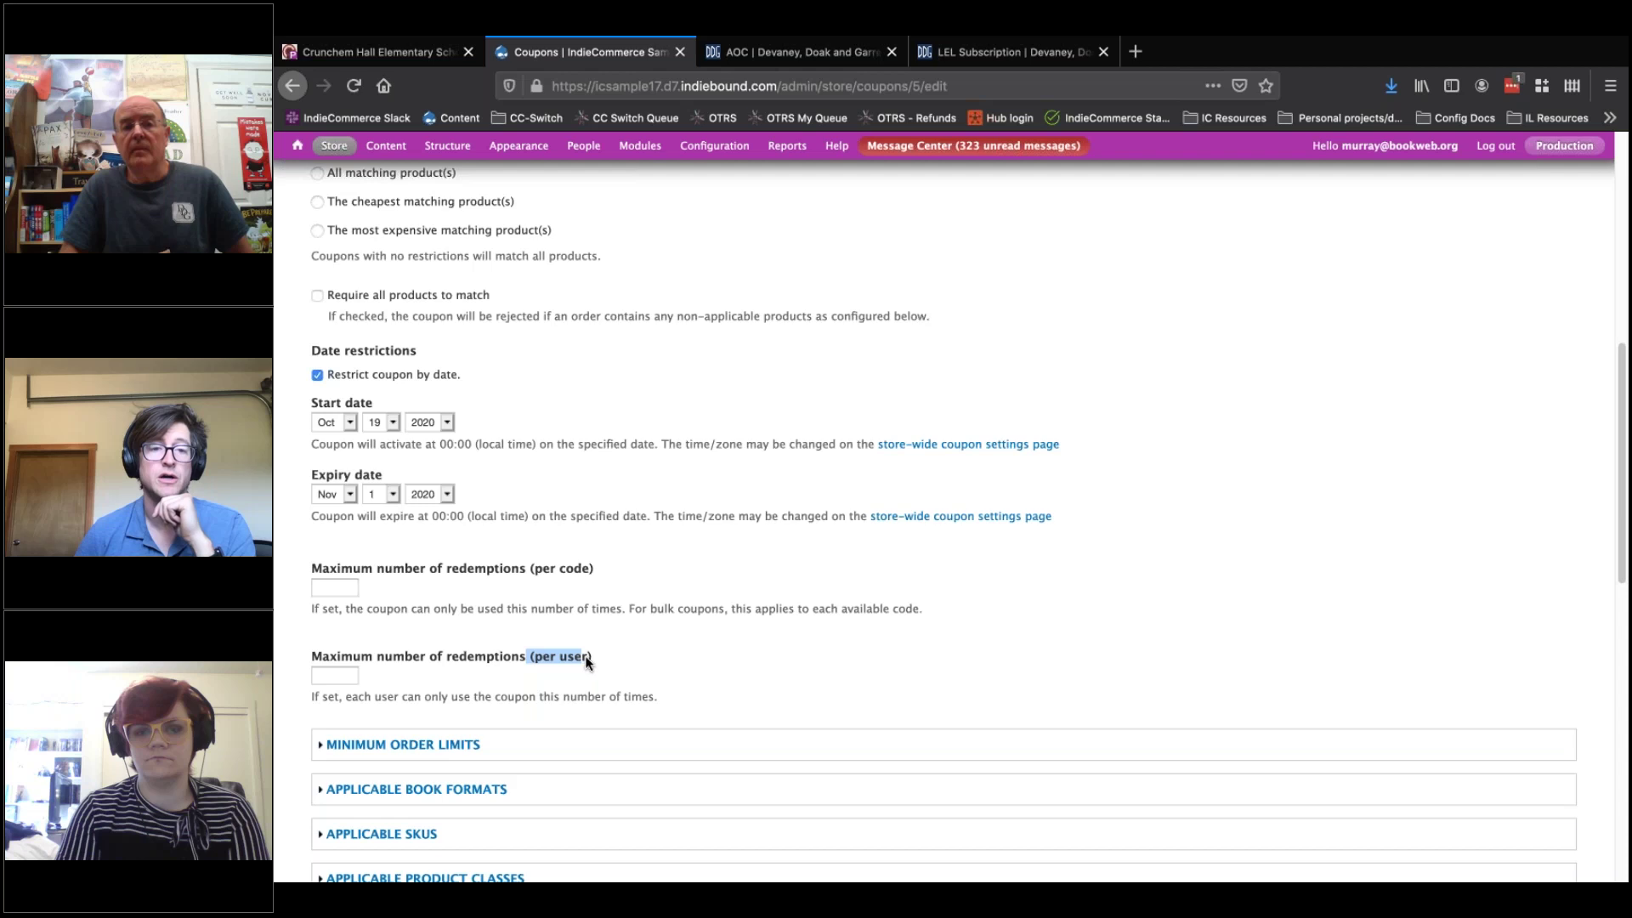
click(569, 657)
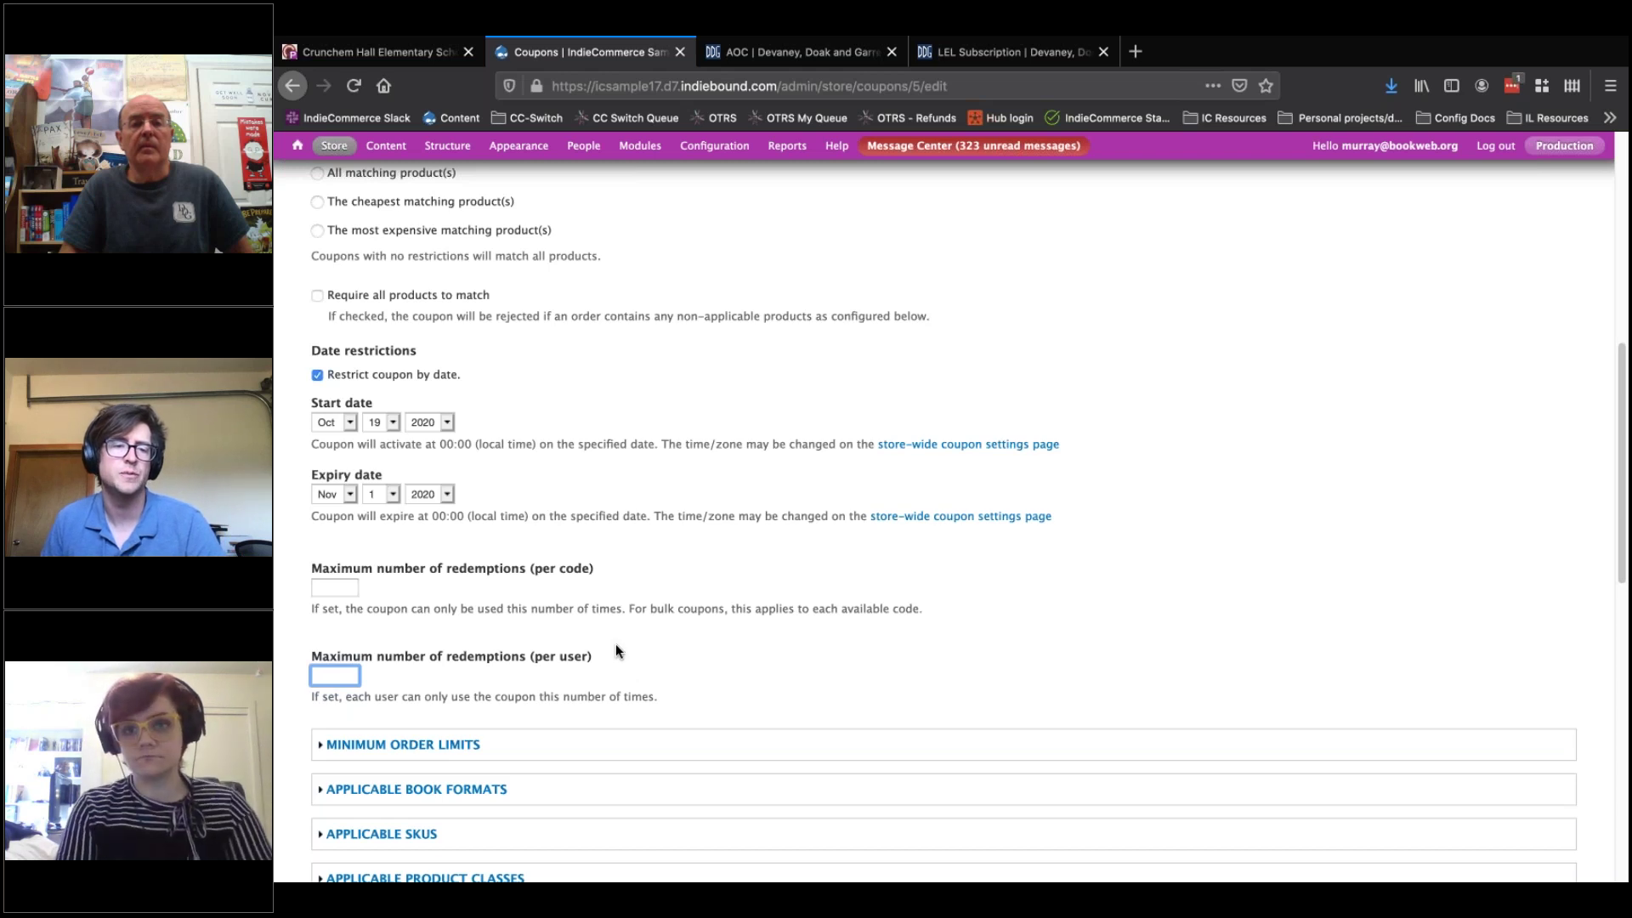
- Expand the coupon's display options and examine its line item title format
scroll(612, 620, down, 4)
scroll(679, 533, down, 15)
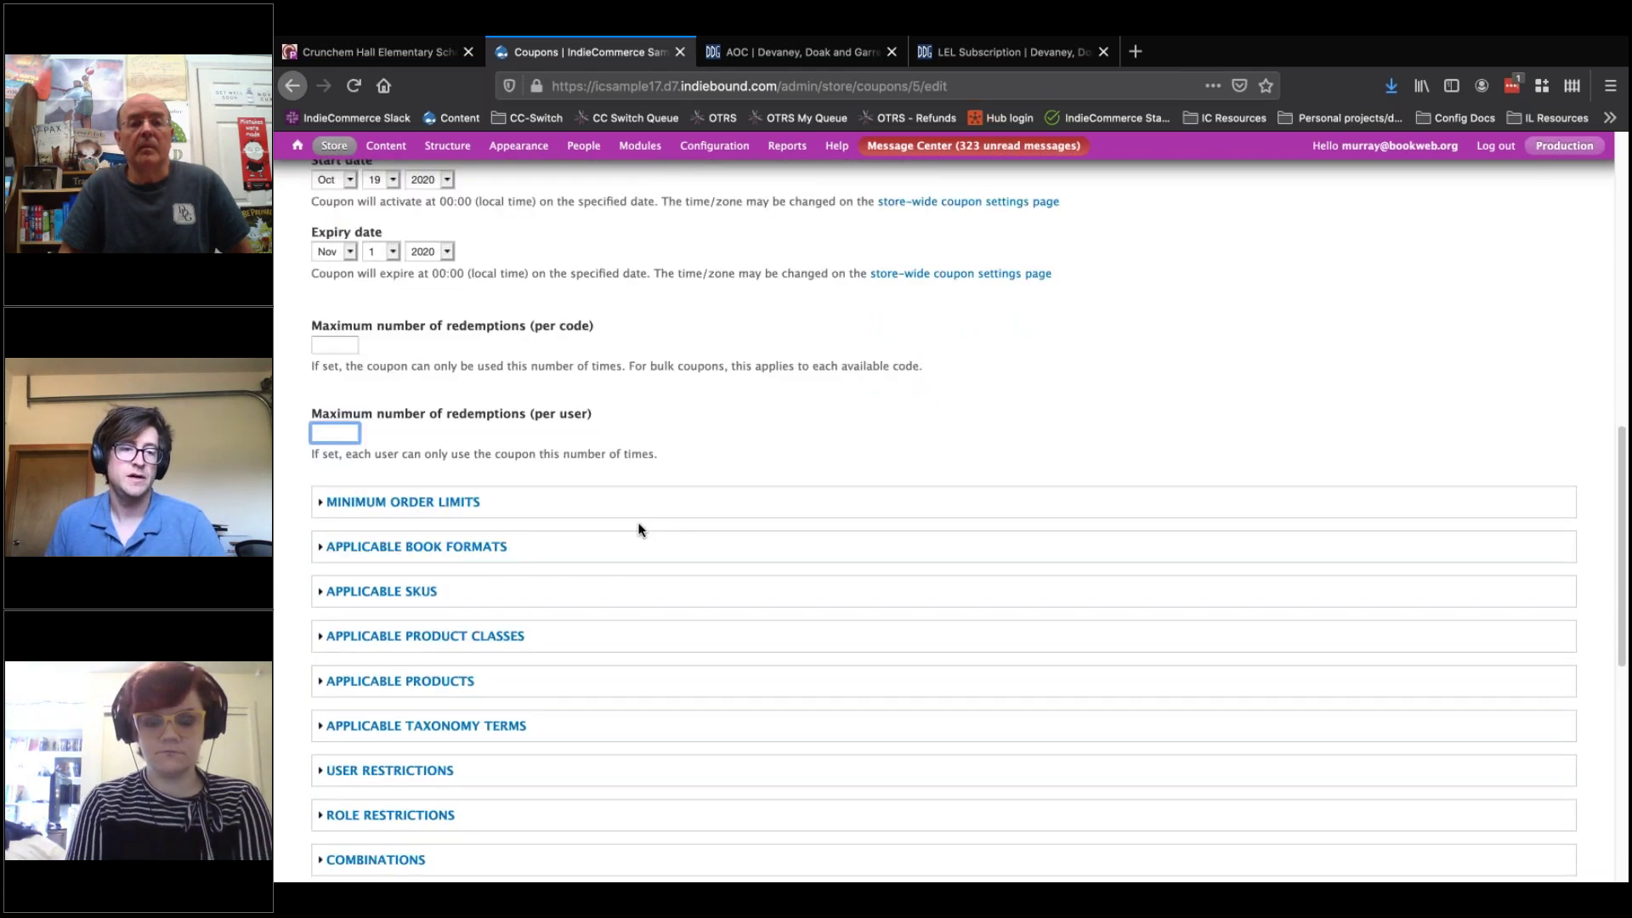
scroll(590, 486, up, 7)
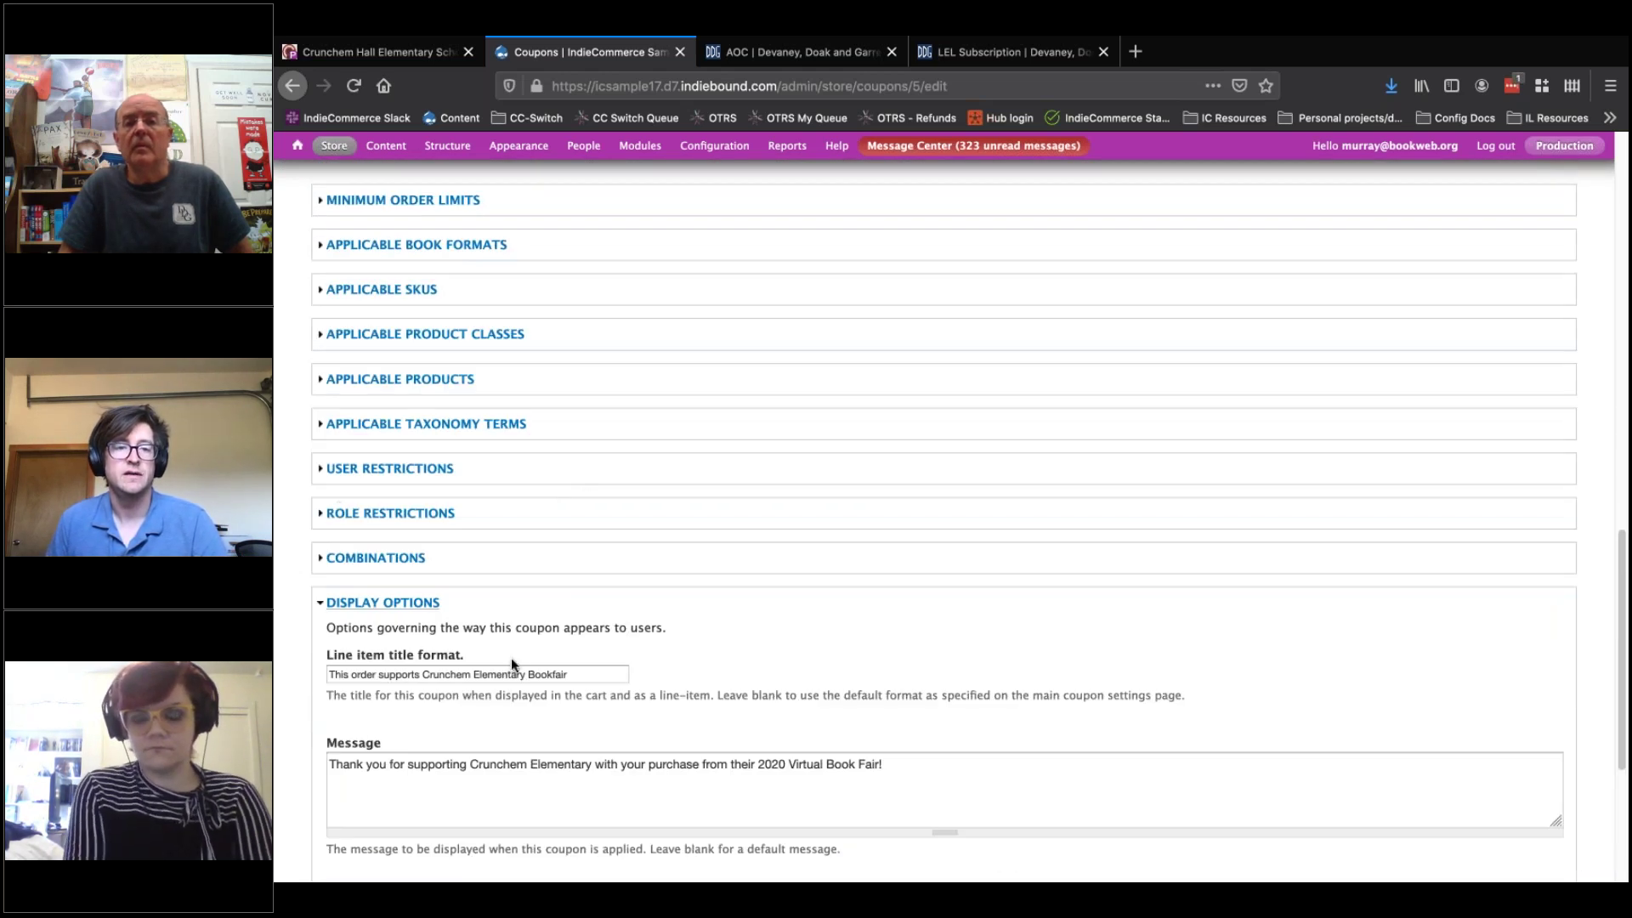
drag(572, 672, 330, 676)
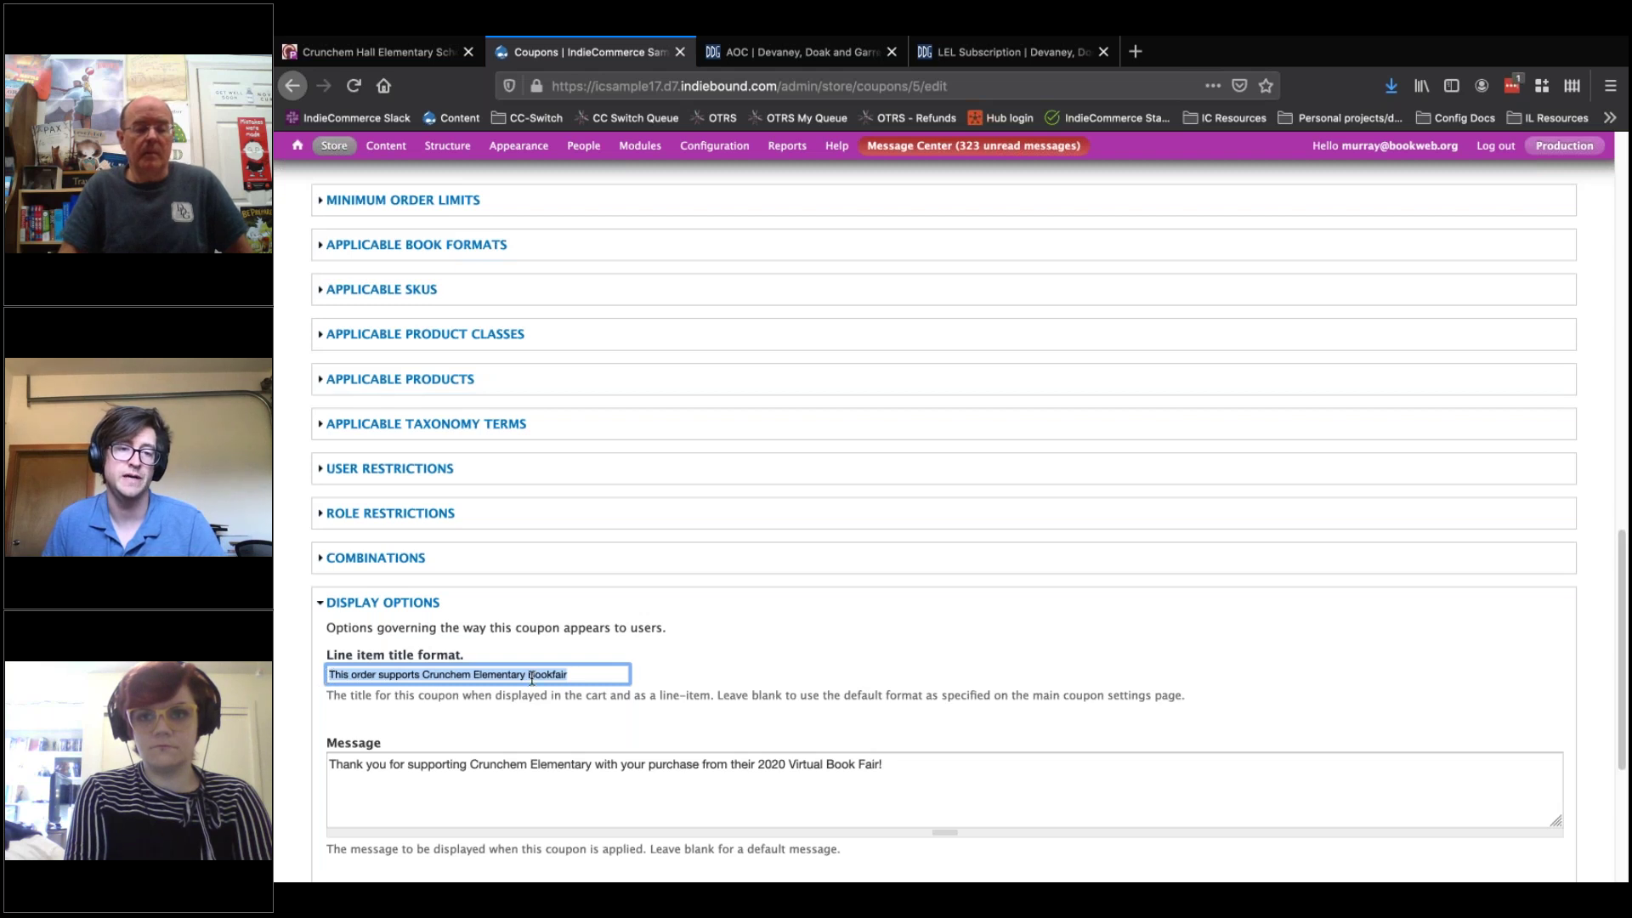
click(597, 674)
drag(573, 677, 311, 660)
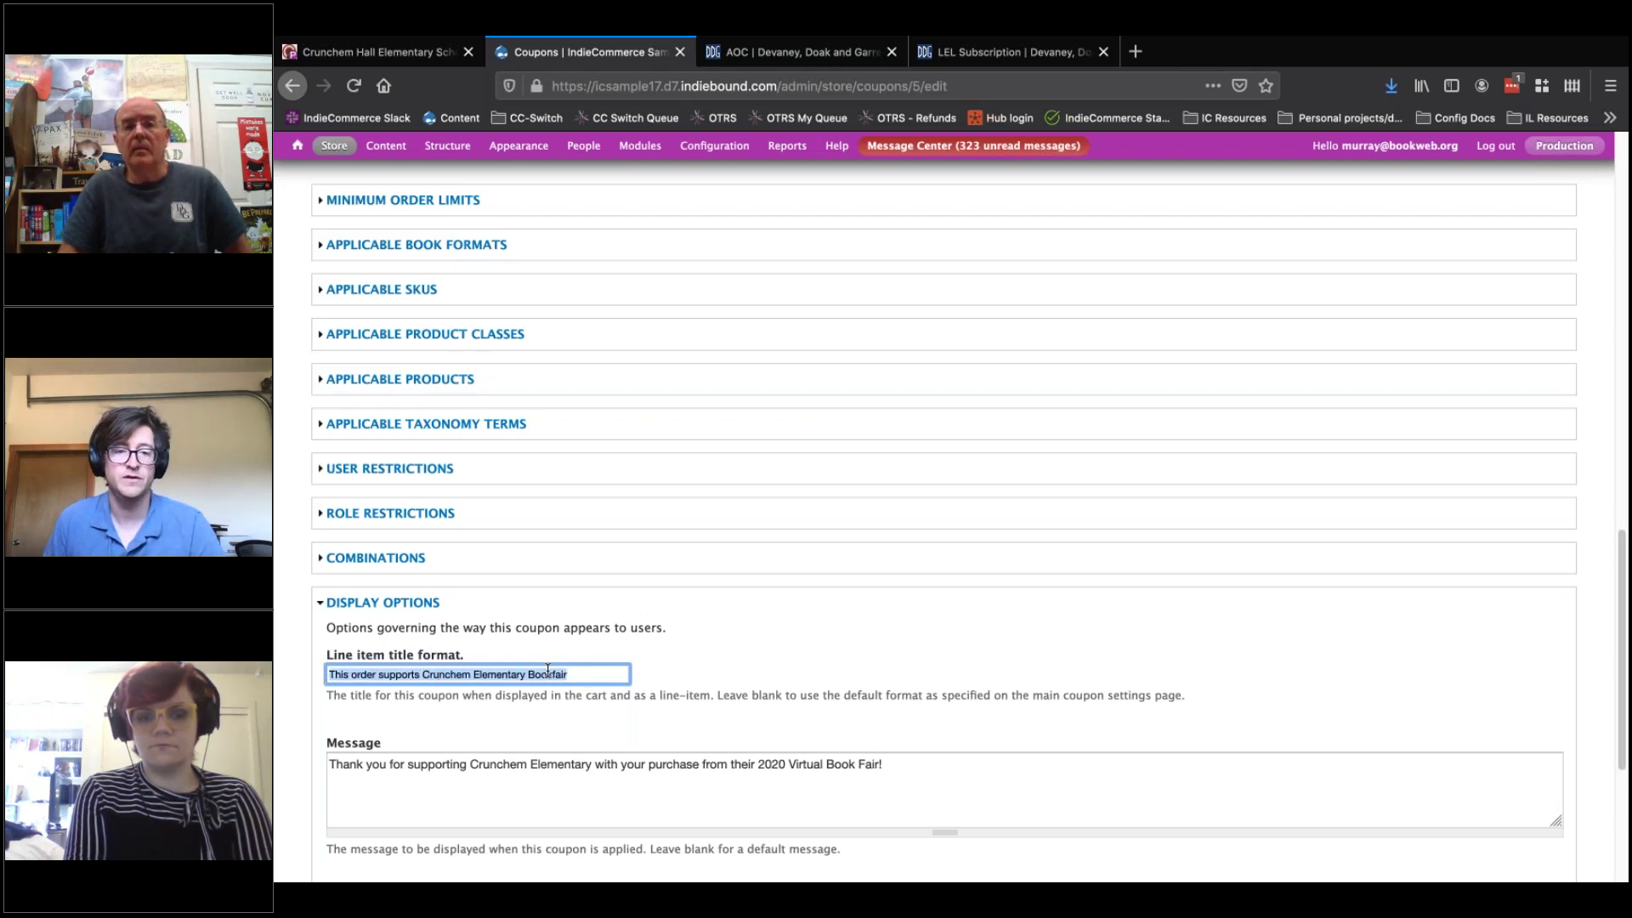
- Examine the thank-you message set in the coupon's display options and the replacement patterns below it
click(907, 779)
scroll(907, 780, down, 3)
drag(907, 667, 332, 670)
triple_click(332, 669)
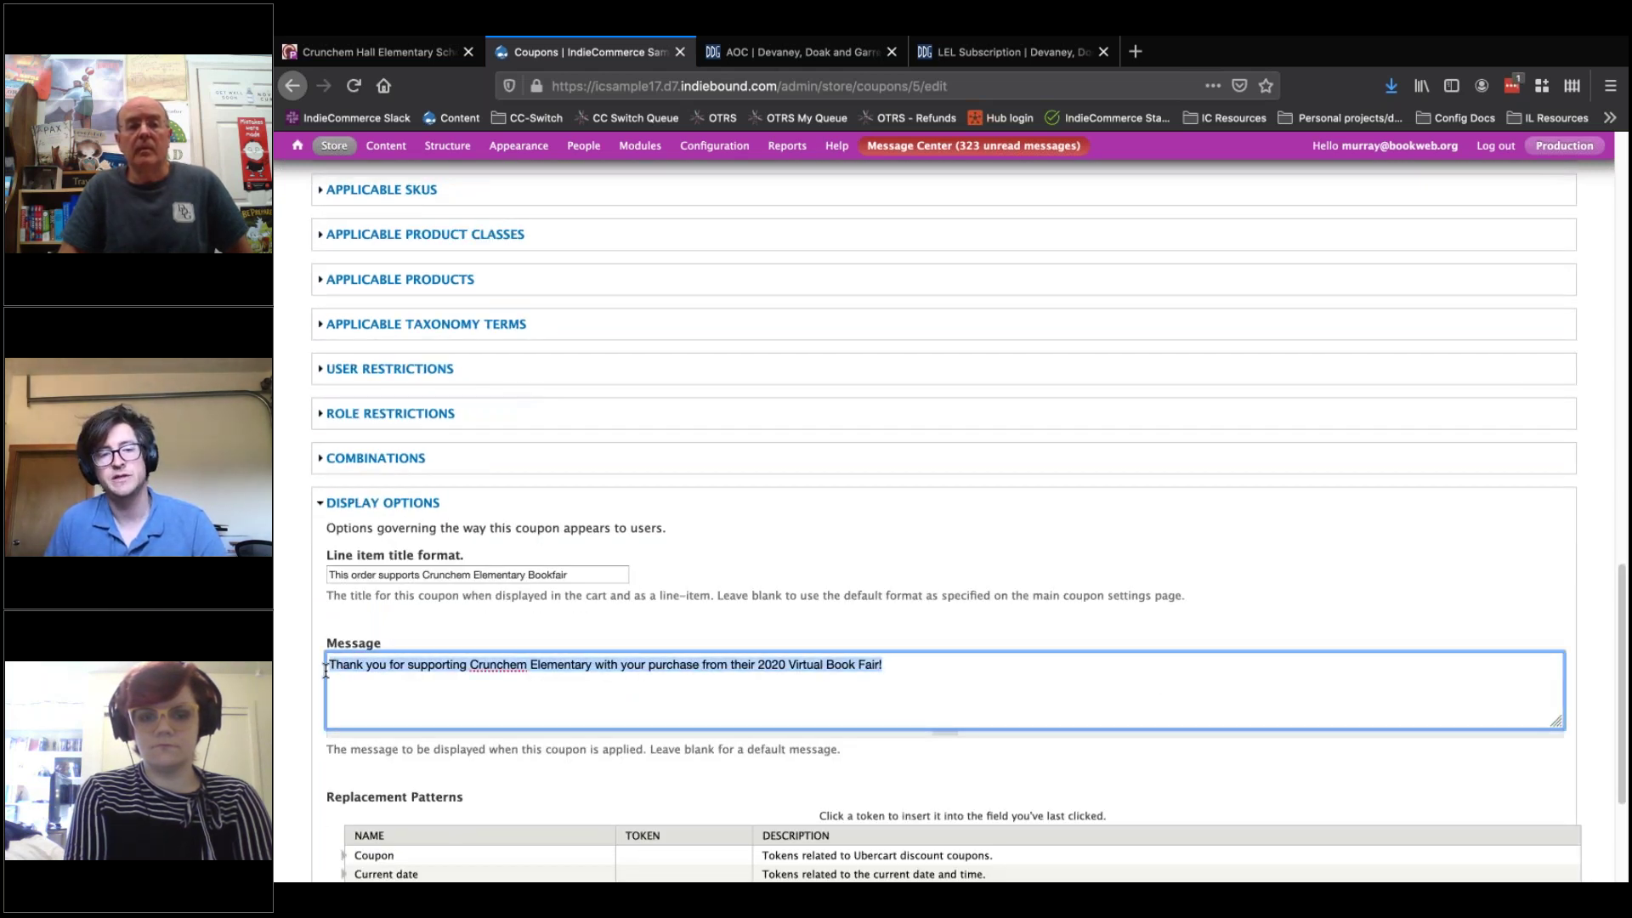
click(896, 667)
click(334, 666)
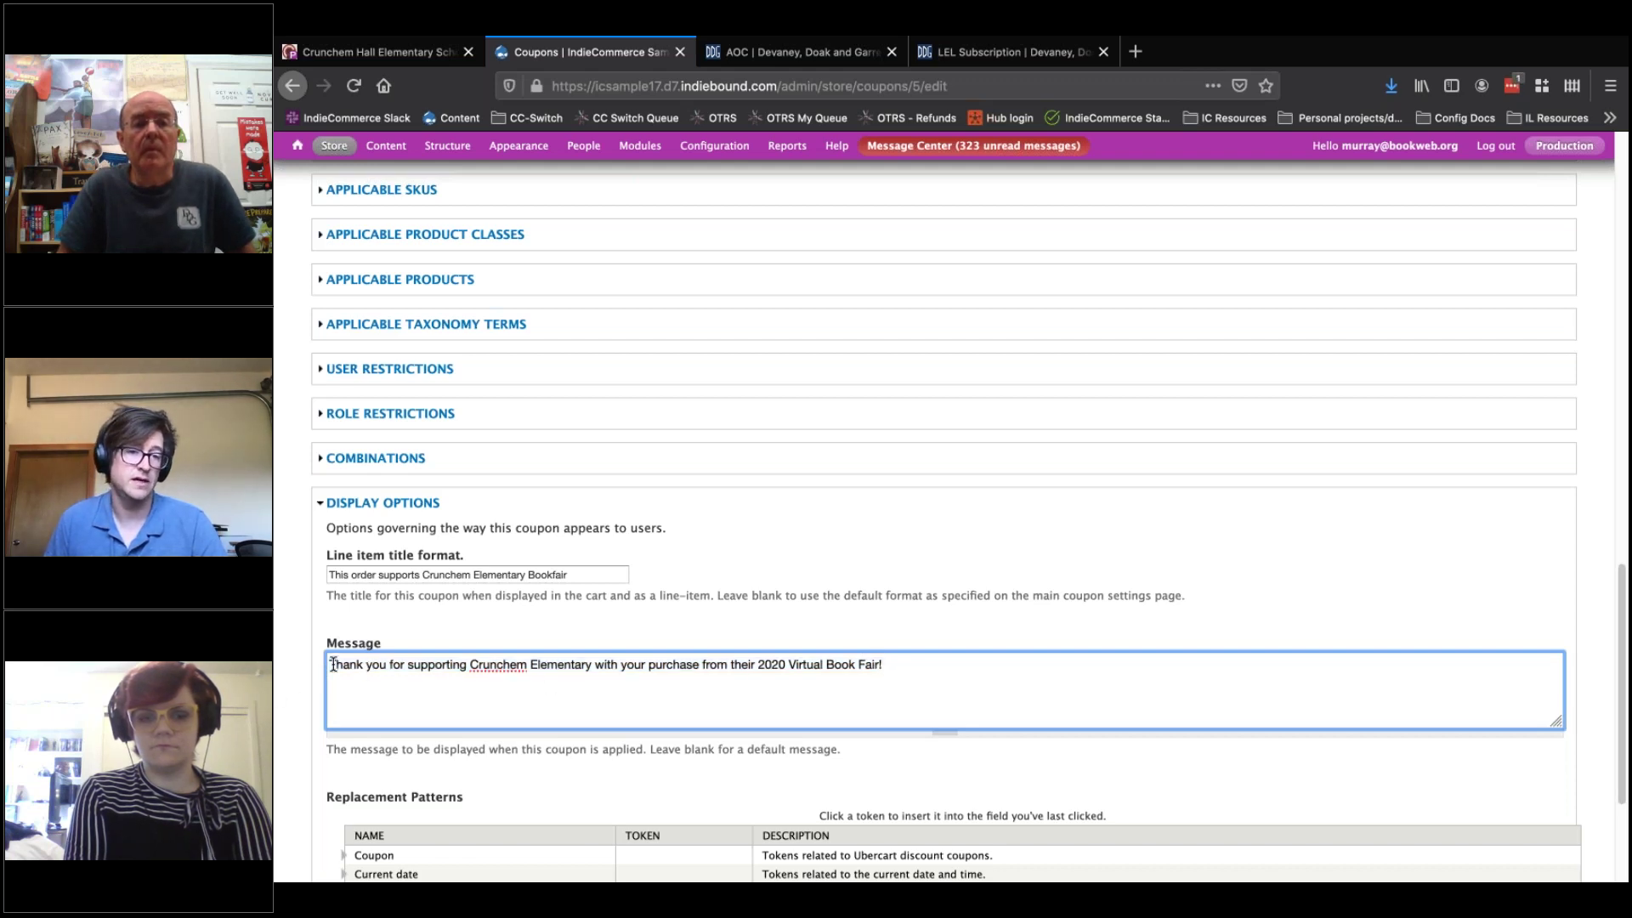
drag(374, 660, 829, 679)
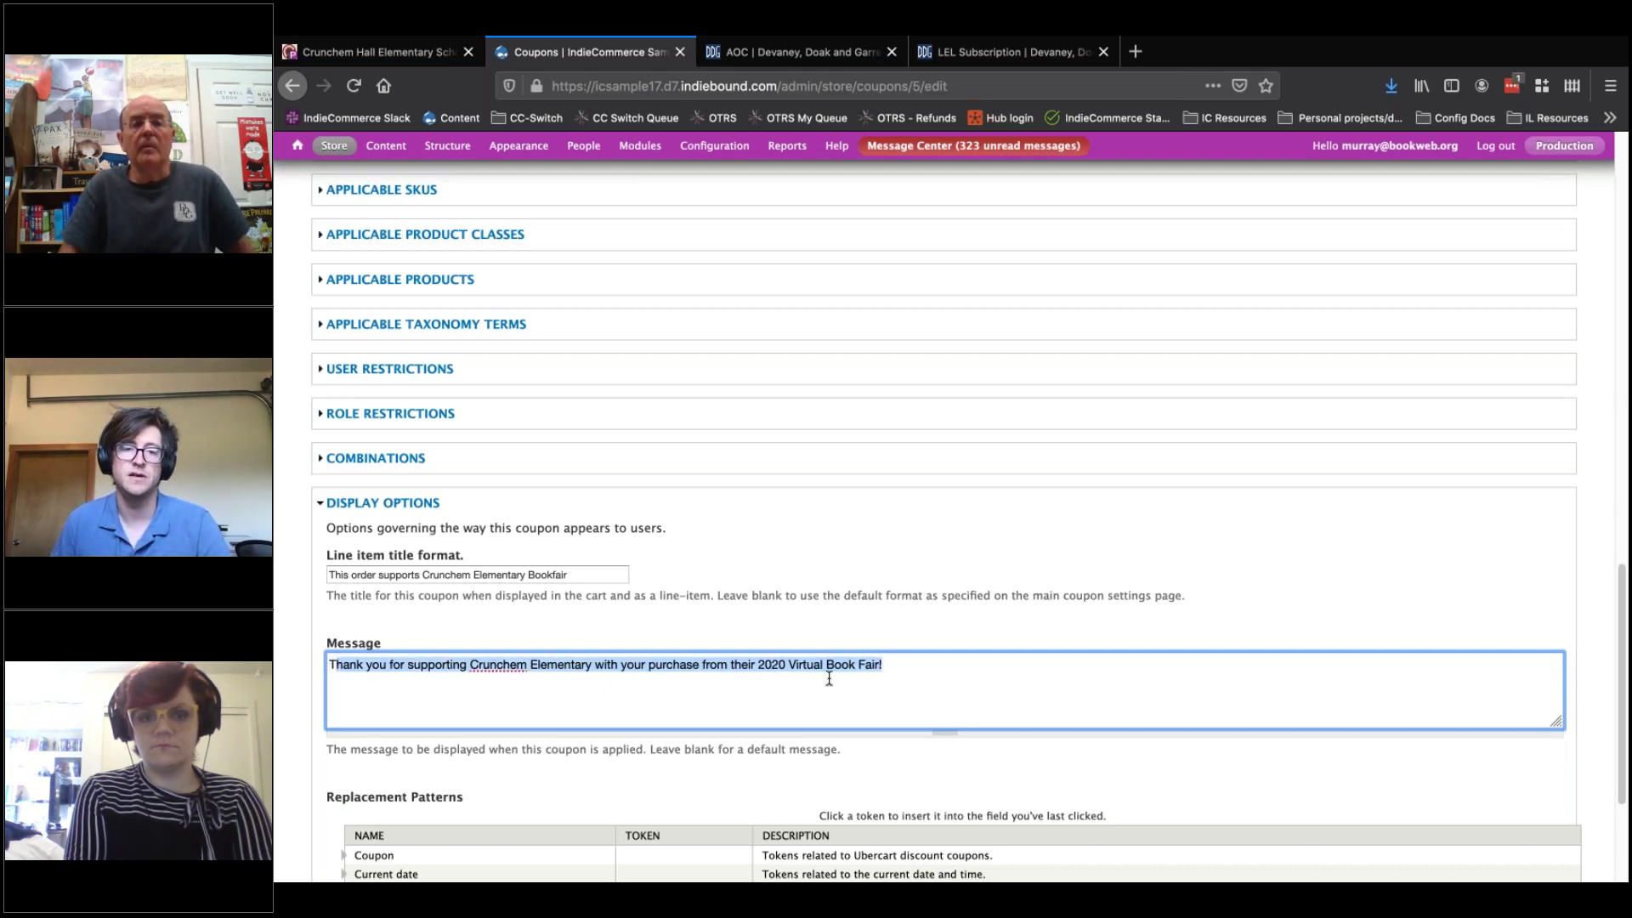
click(893, 665)
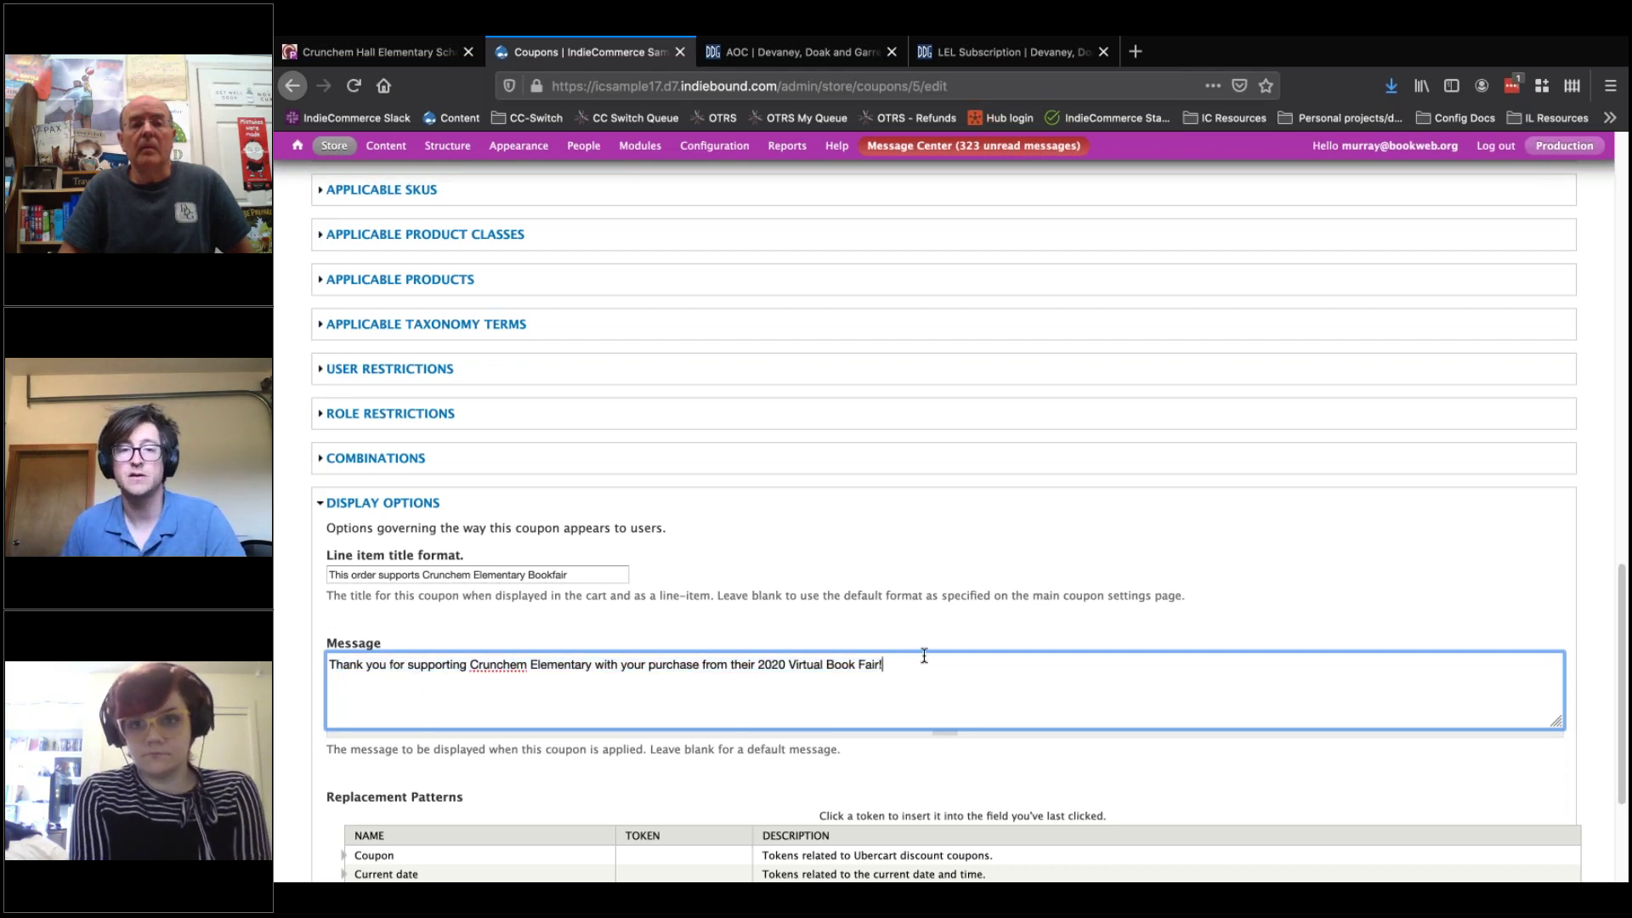
scroll(934, 654, down, 5)
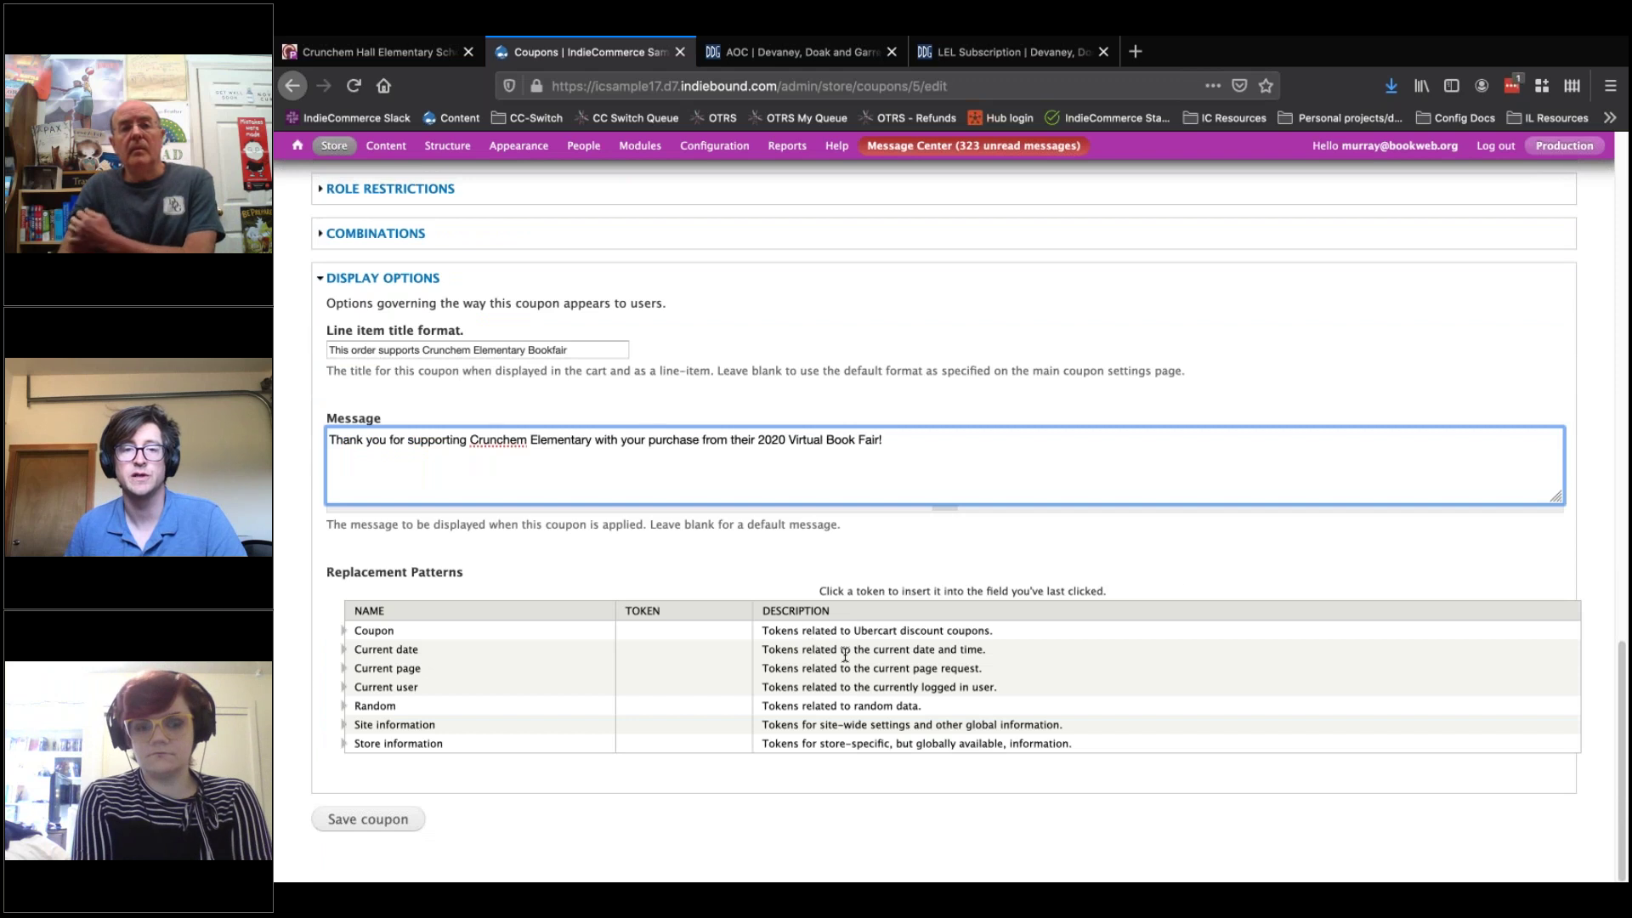
- Open the newest order in the store's orders list and check the Crunchem Elementary Bookfair line among its totals
scroll(838, 666, up, 20)
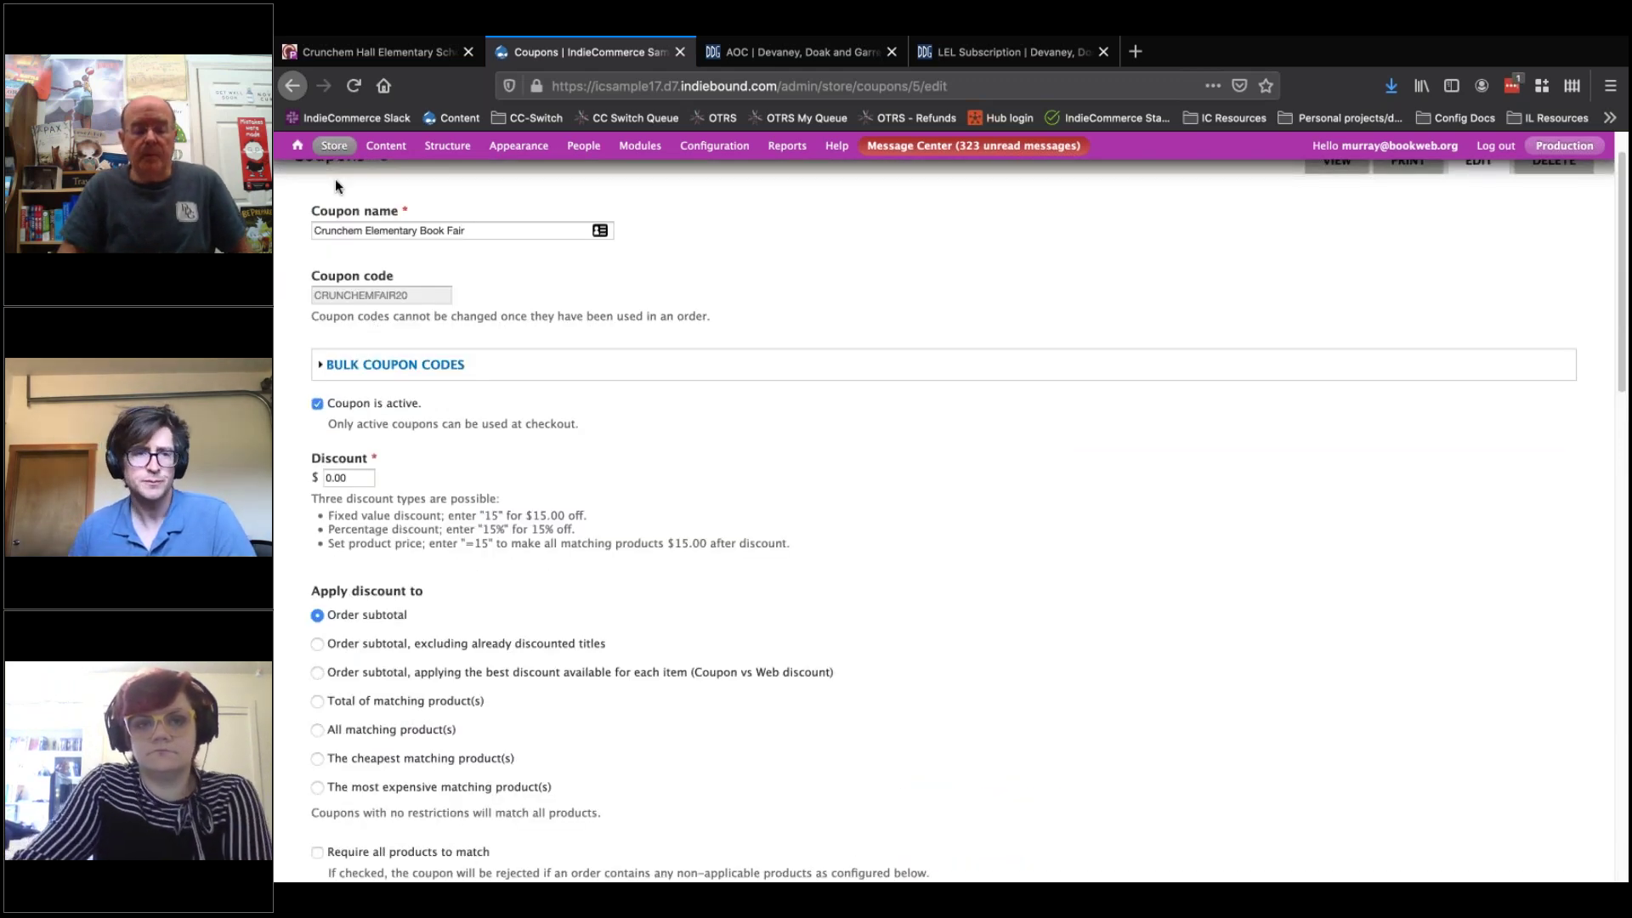
mouse_move(335, 146)
mouse_move(431, 175)
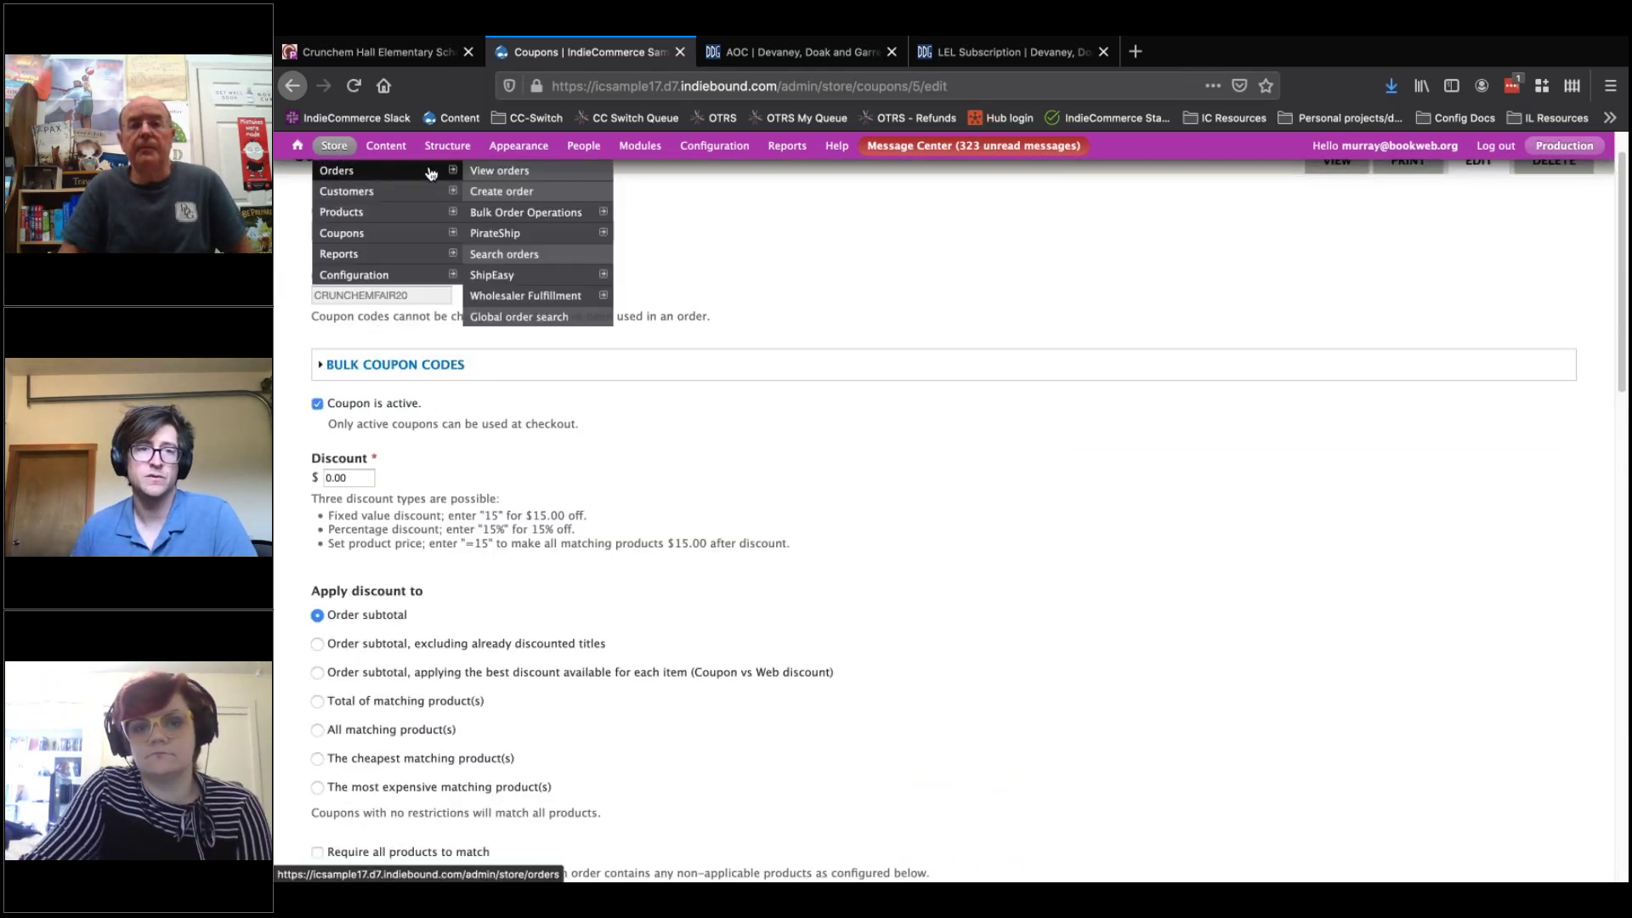
click(494, 178)
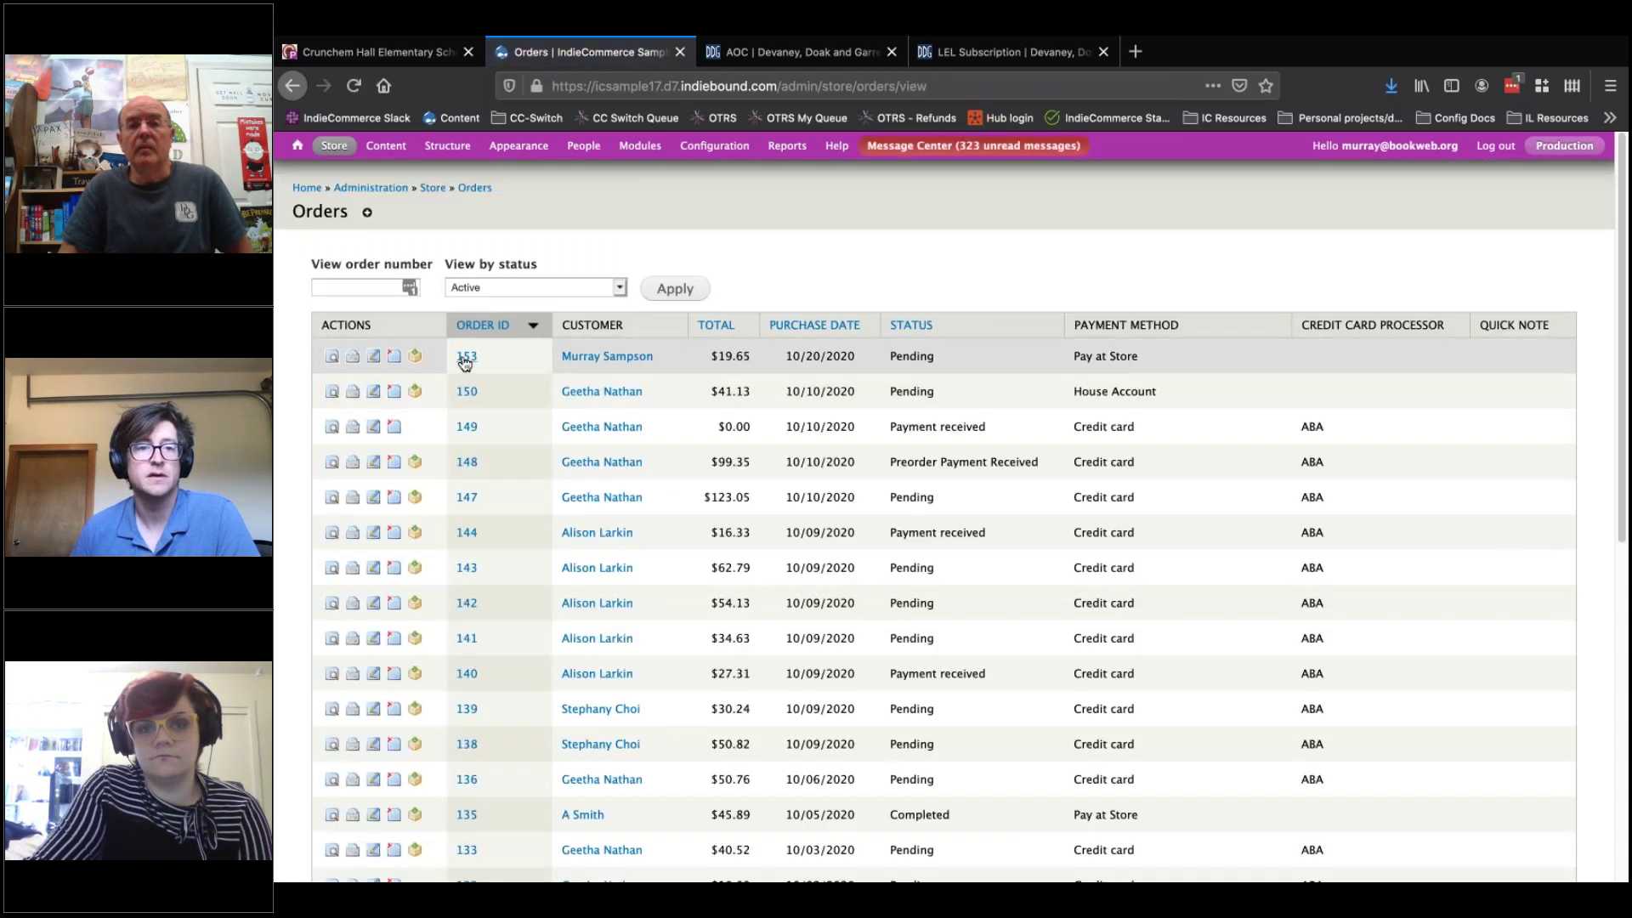
click(467, 356)
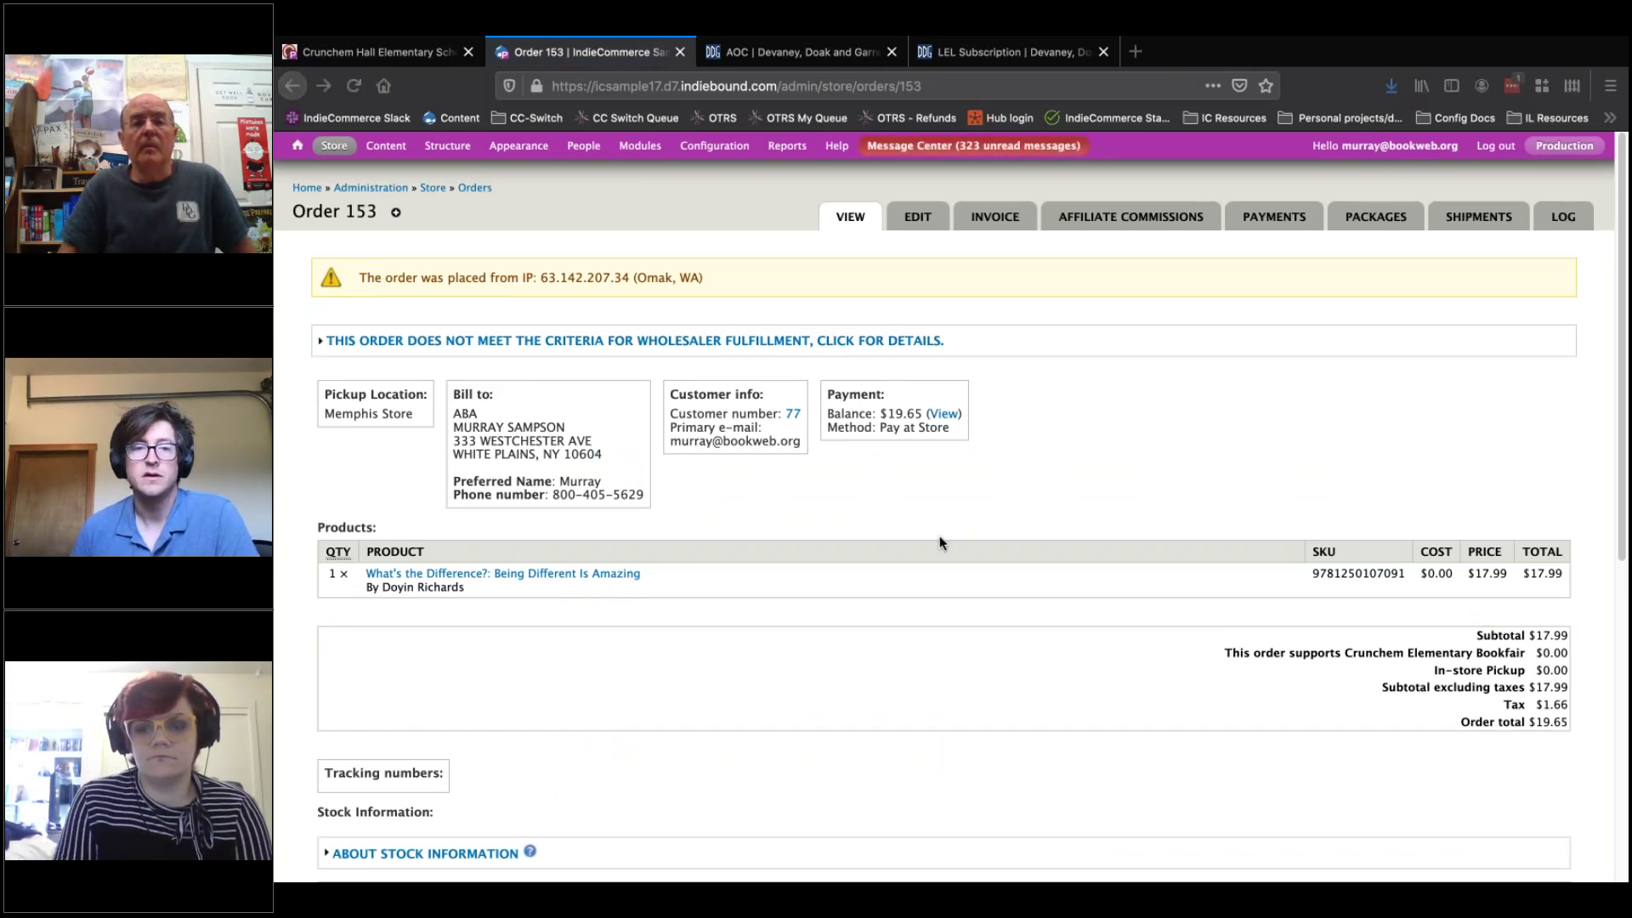
scroll(940, 542, down, 1)
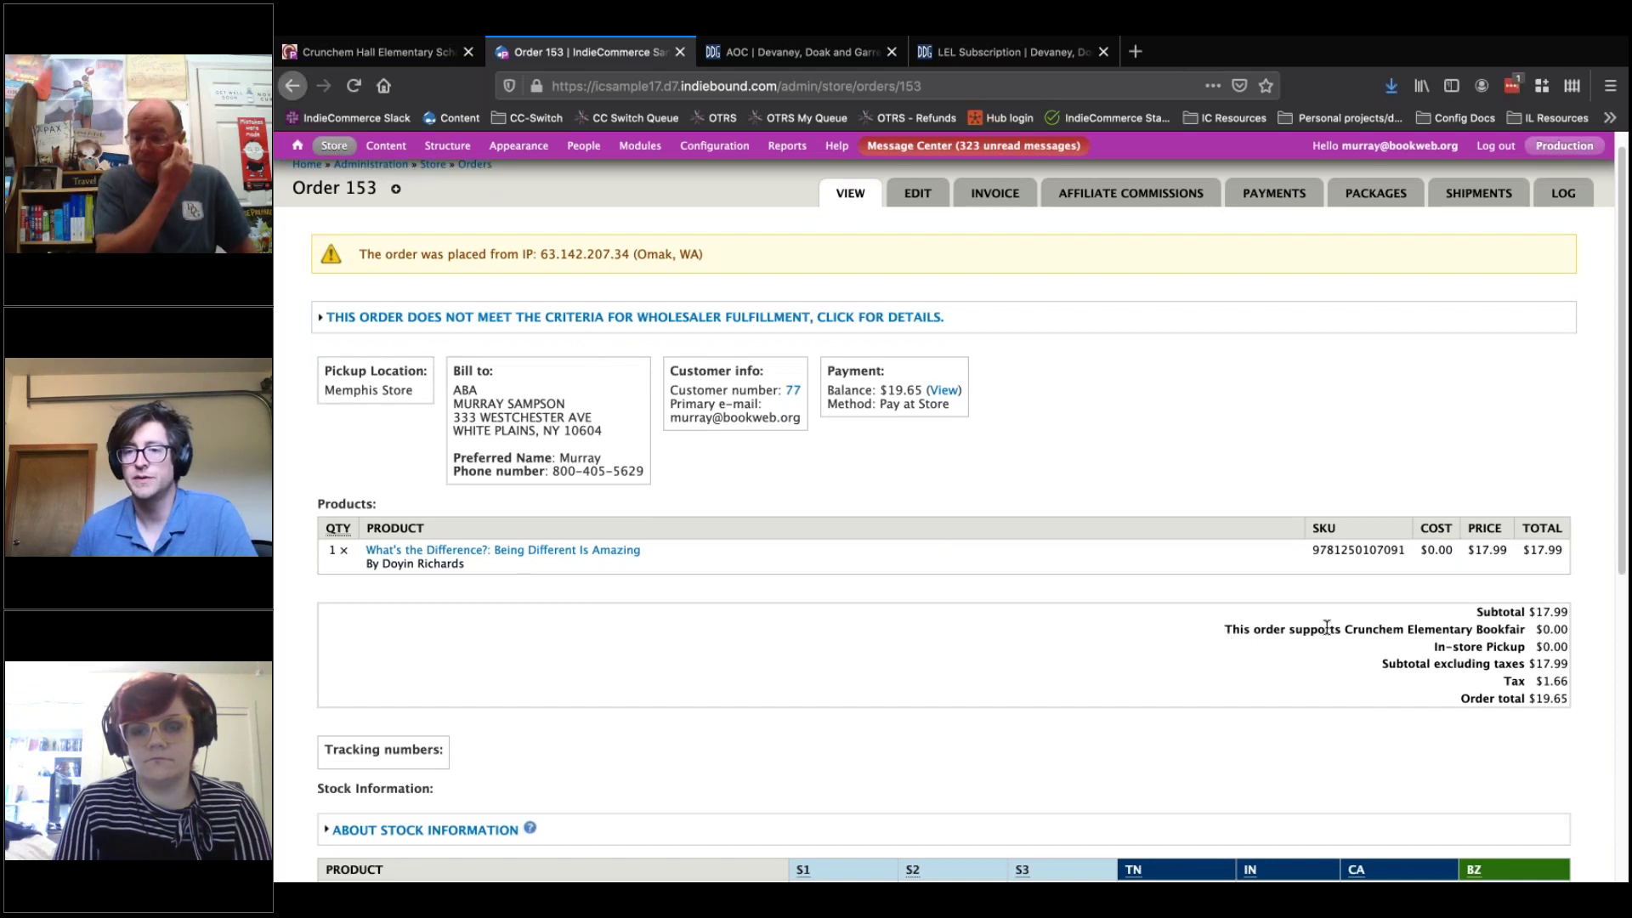
- Examine the "This order supports Crunchem Elementary Bookfair" line and the stock, comment and status sections of the order
double_click(1234, 628)
drag(1329, 631, 1525, 631)
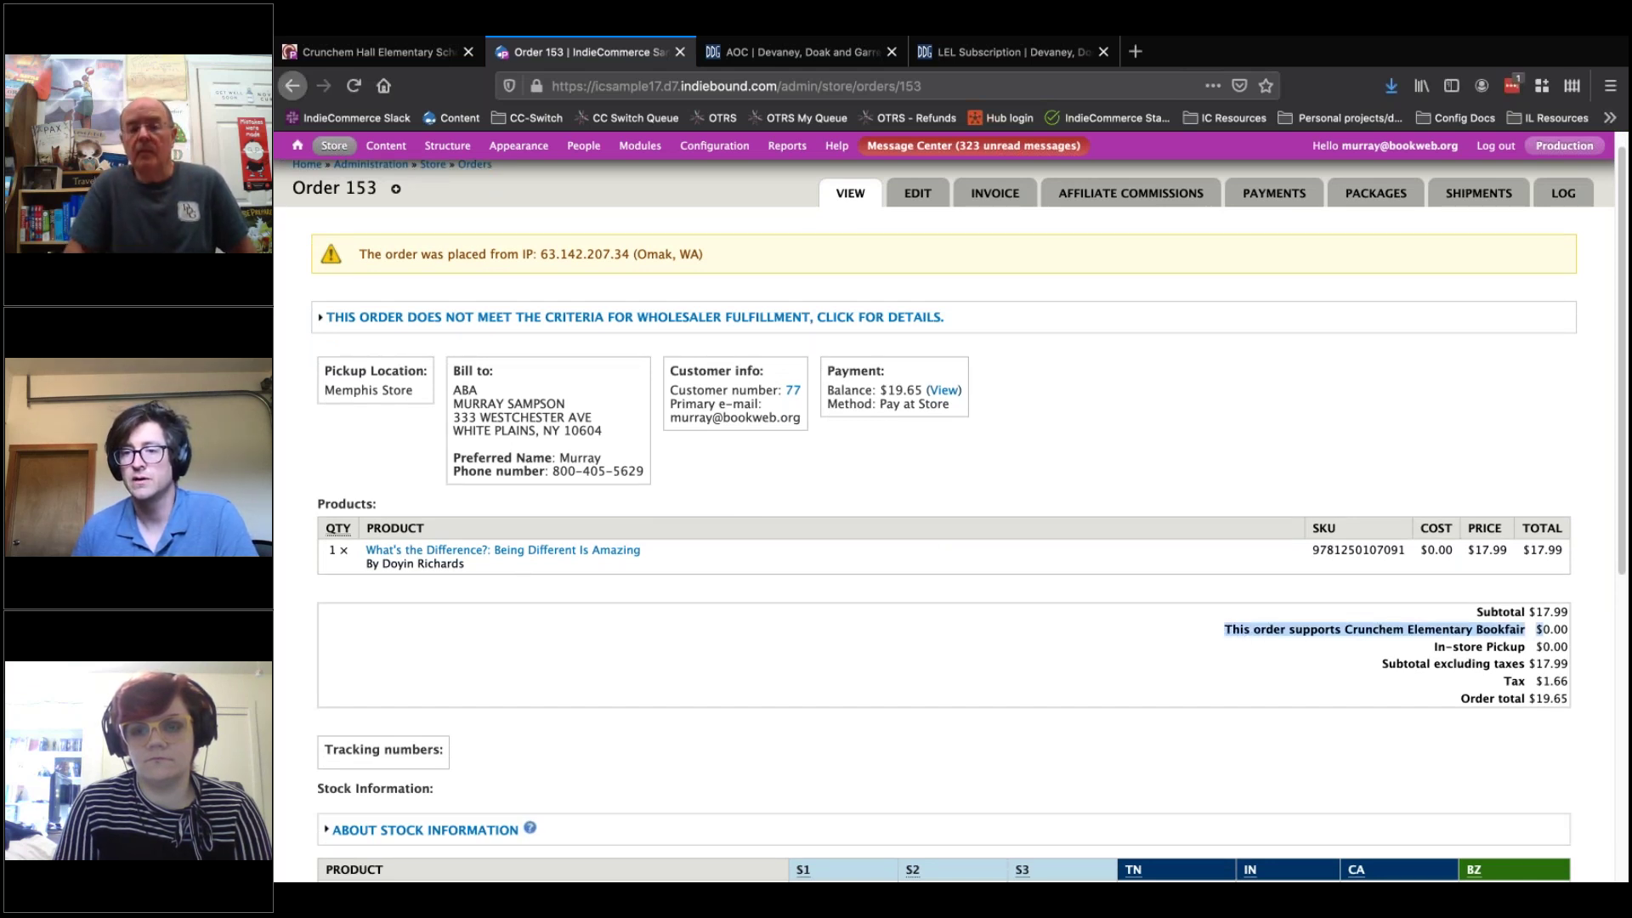
click(1118, 648)
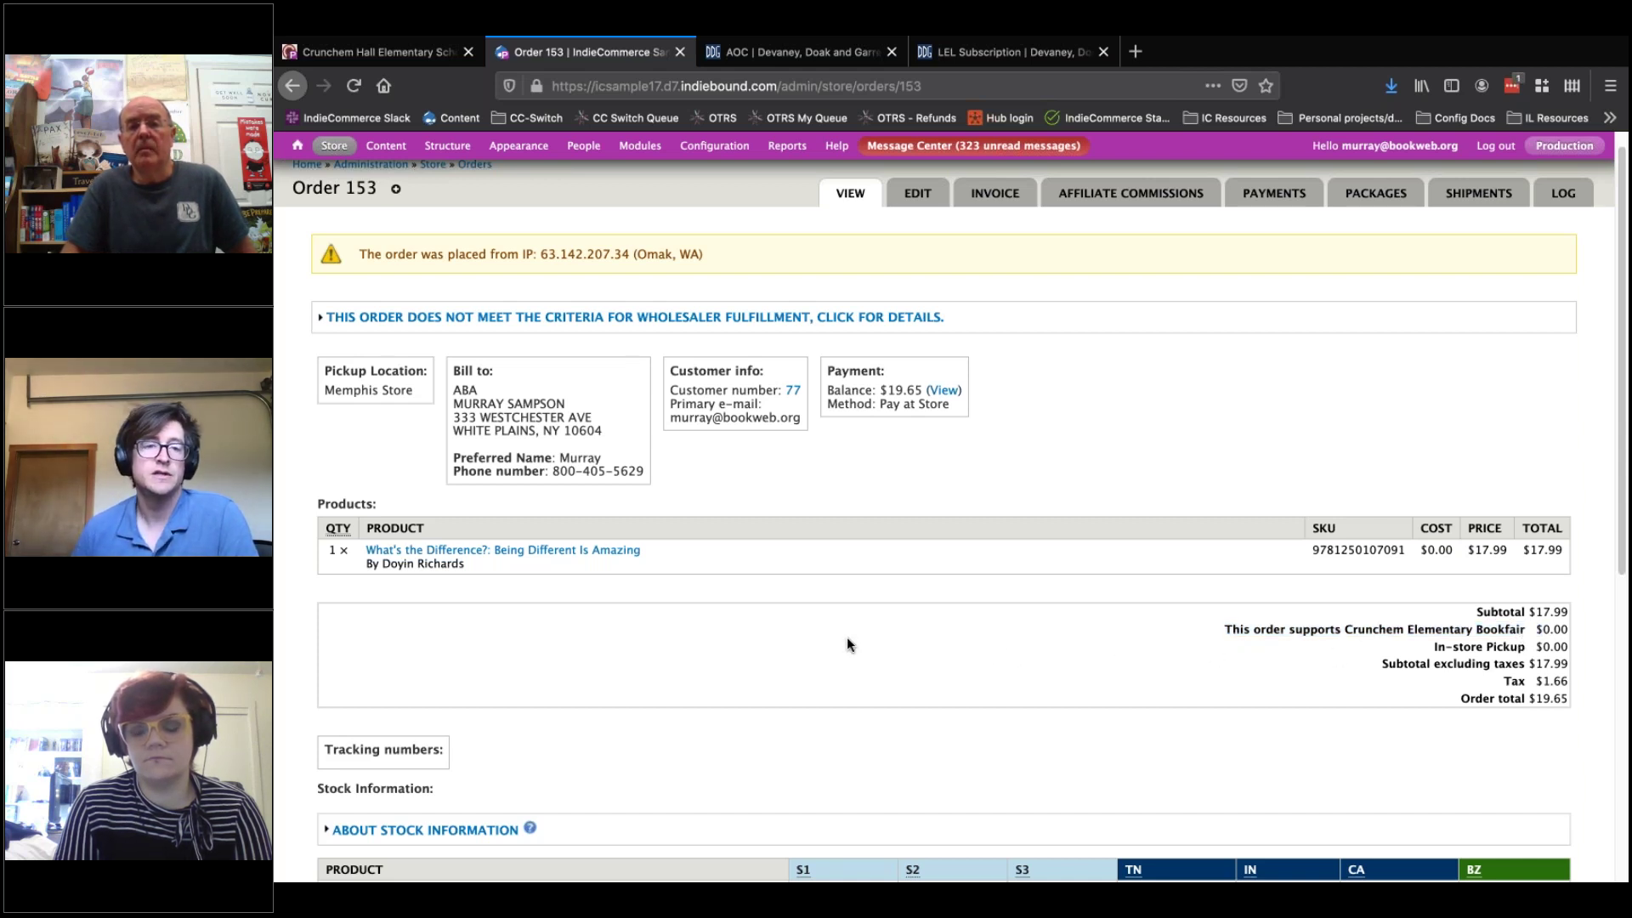
scroll(847, 636, down, 2)
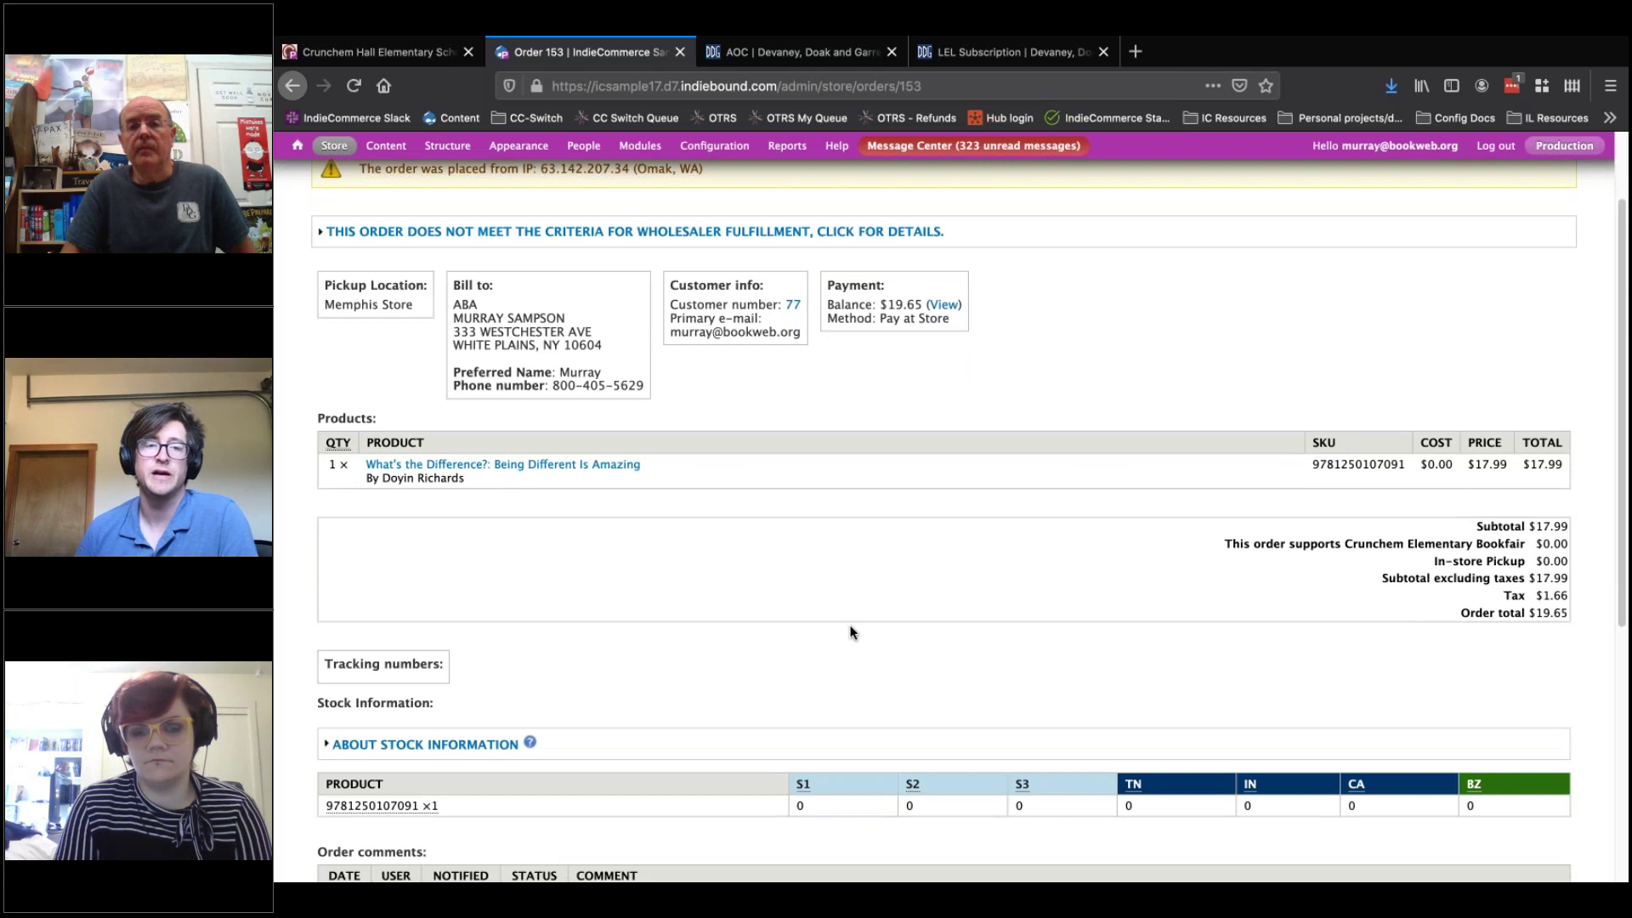
scroll(850, 631, up, 3)
scroll(796, 636, down, 10)
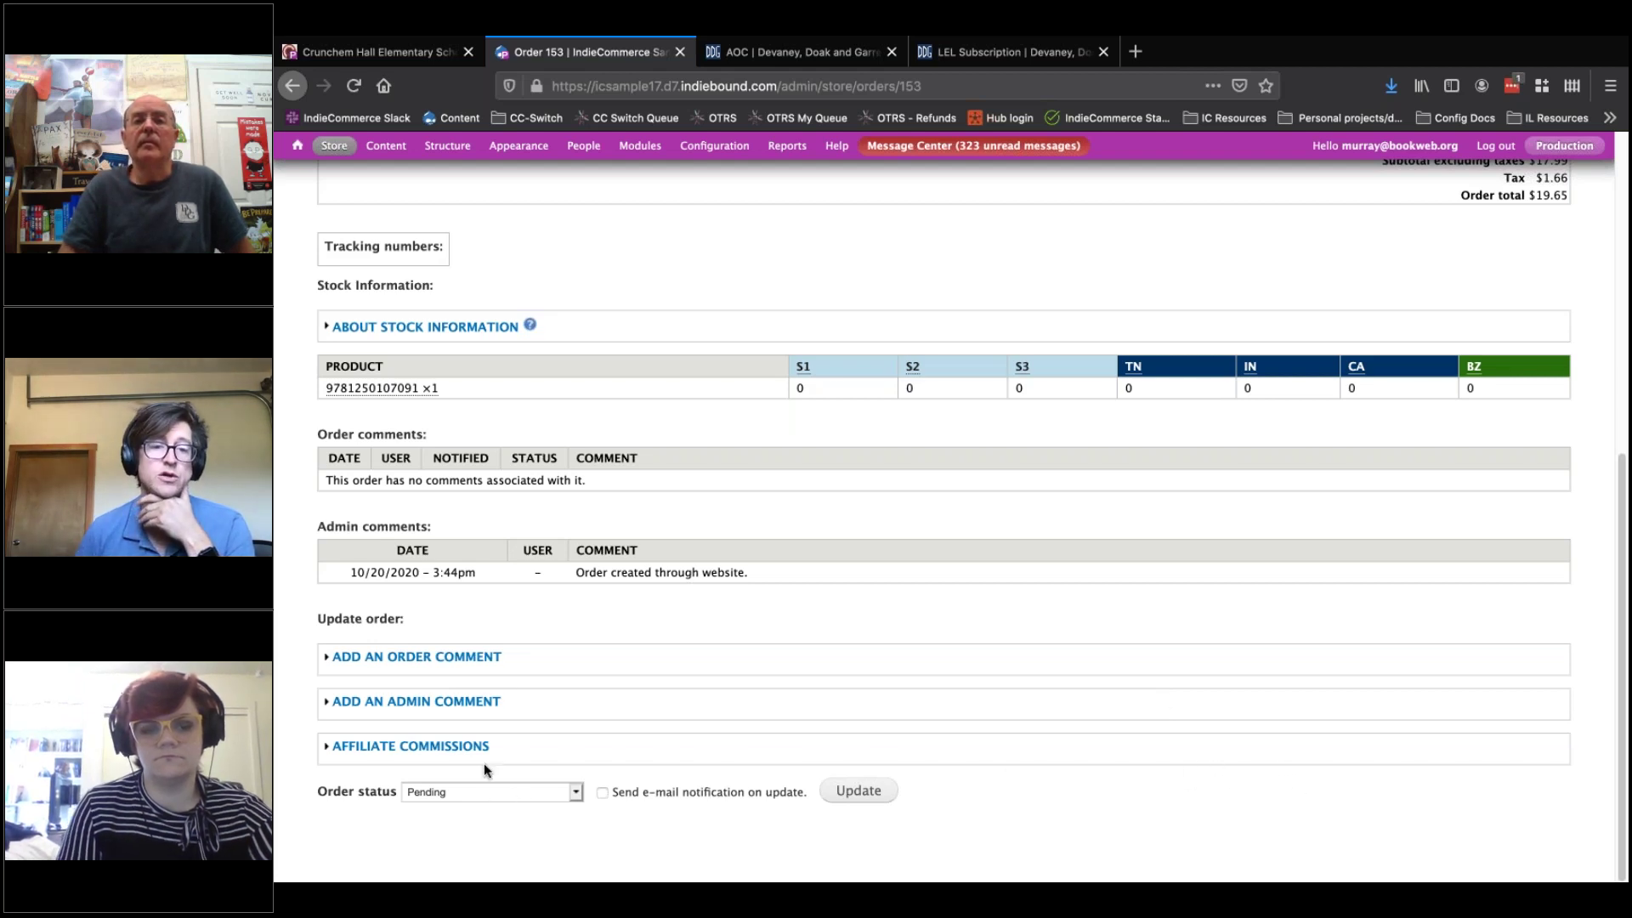
scroll(1086, 593, up, 6)
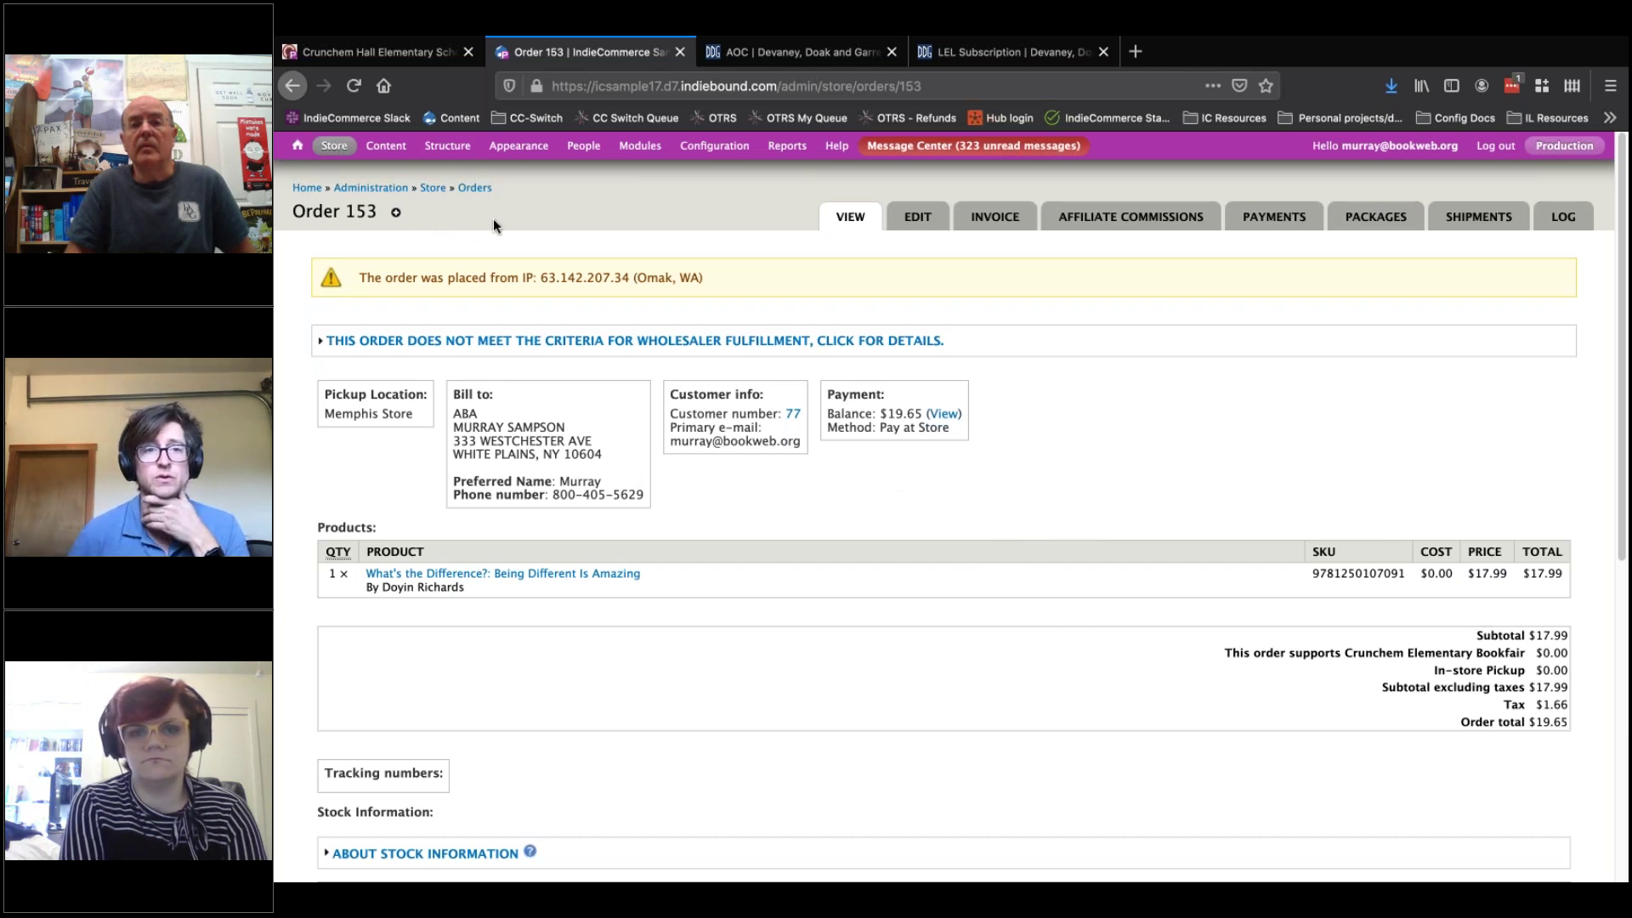
- Open the store's coupon usage reports and set the report's start date to Oct 19, 2020
mouse_move(337, 150)
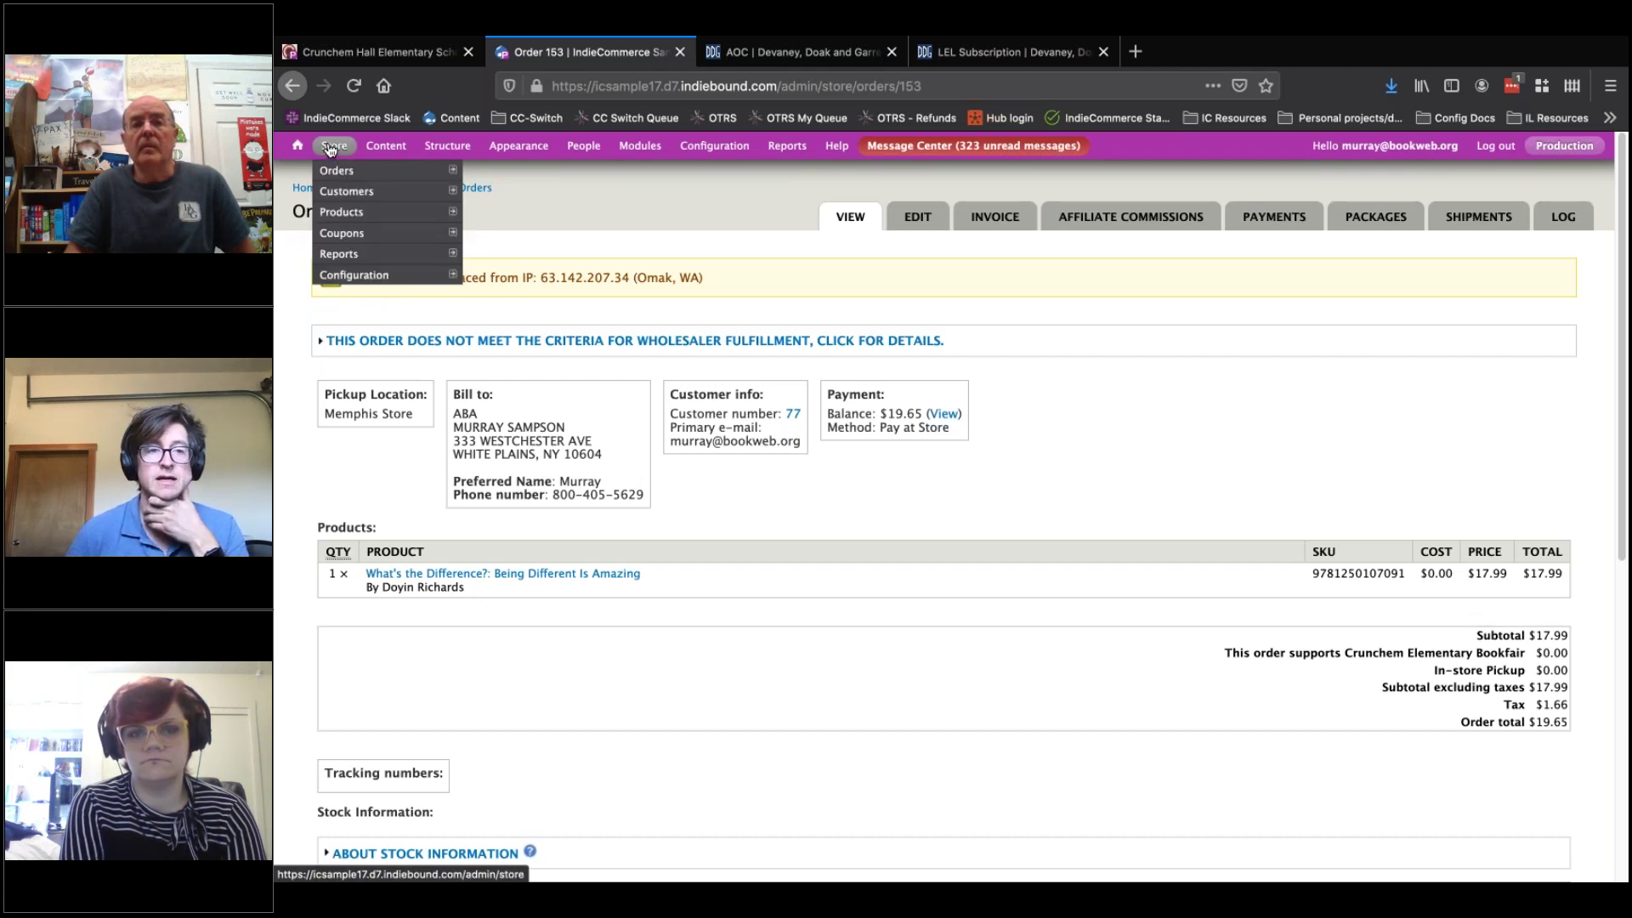
mouse_move(345, 257)
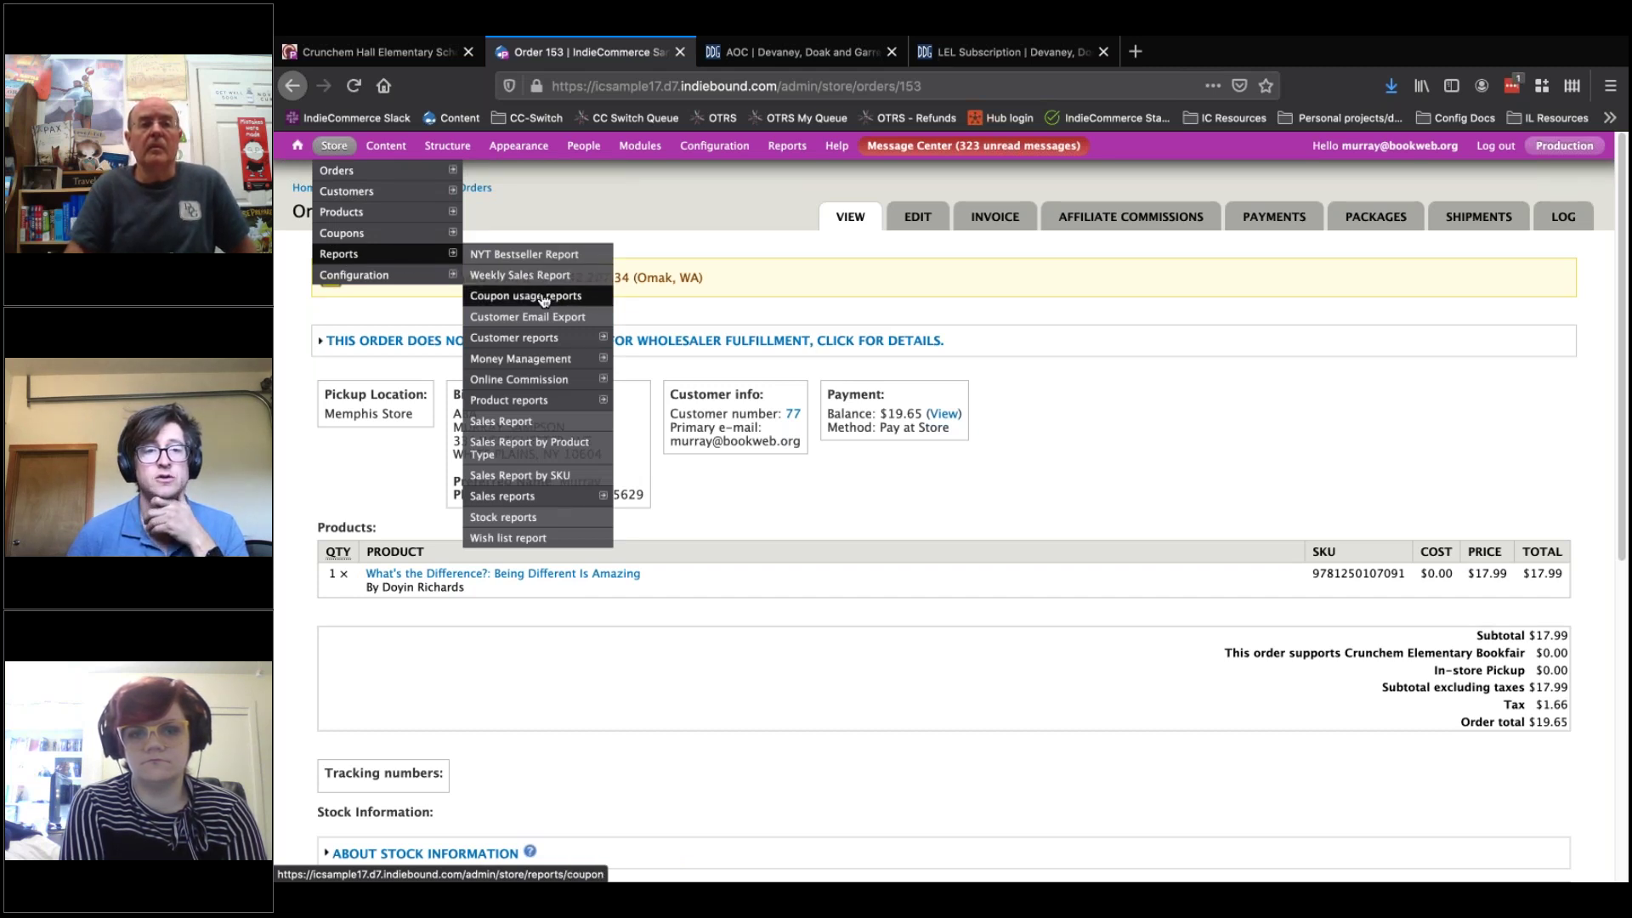
click(544, 298)
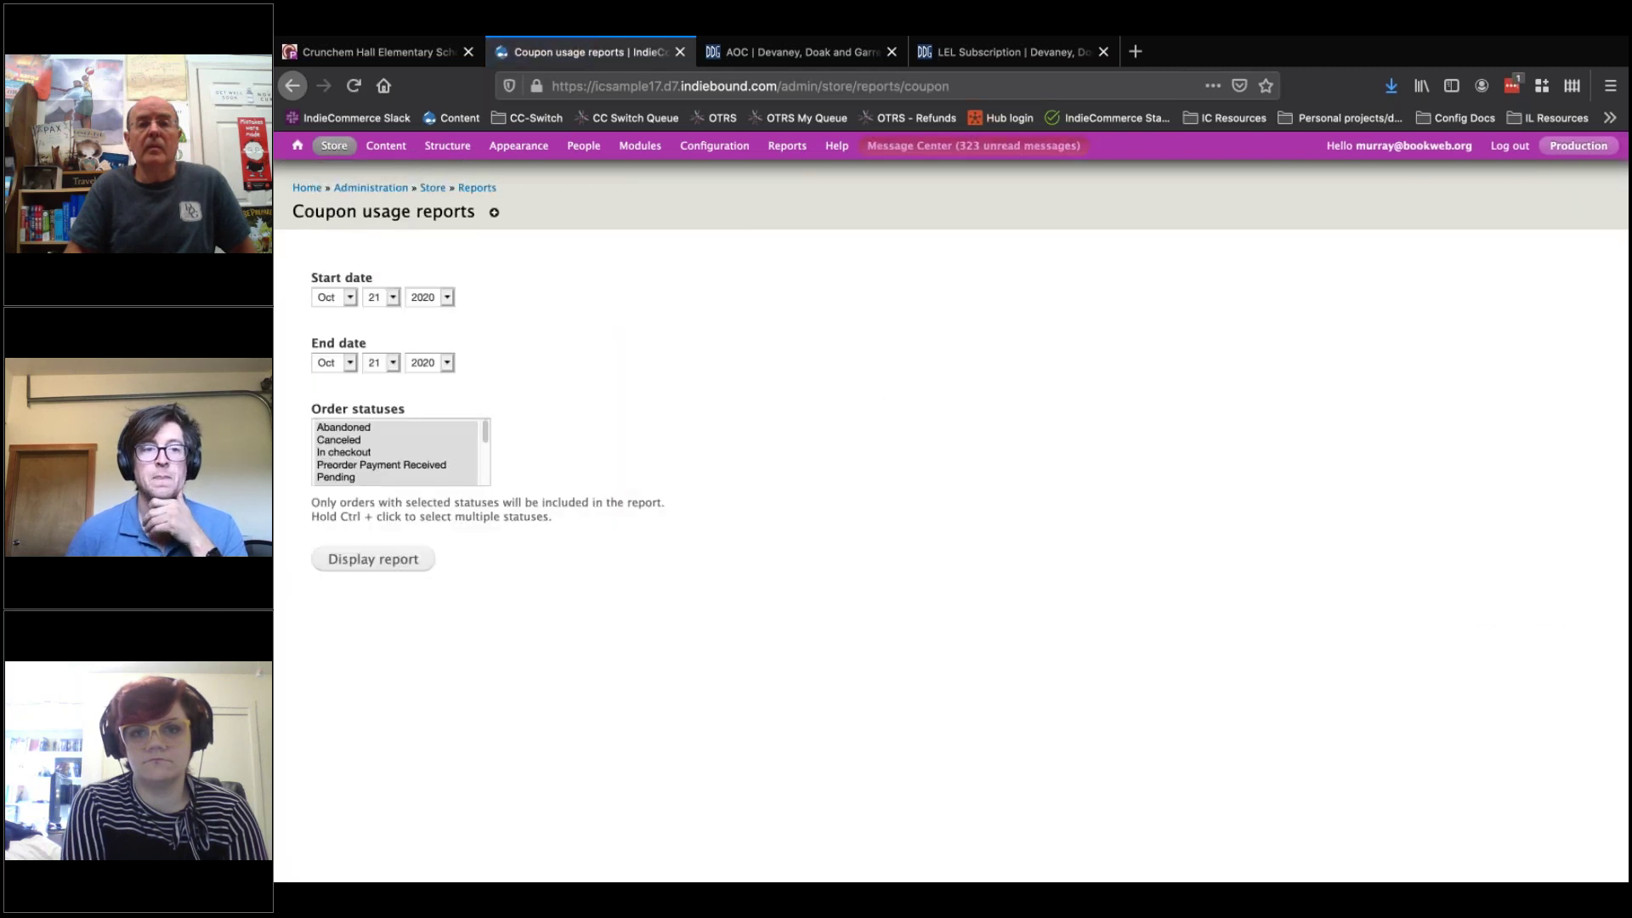
click(336, 295)
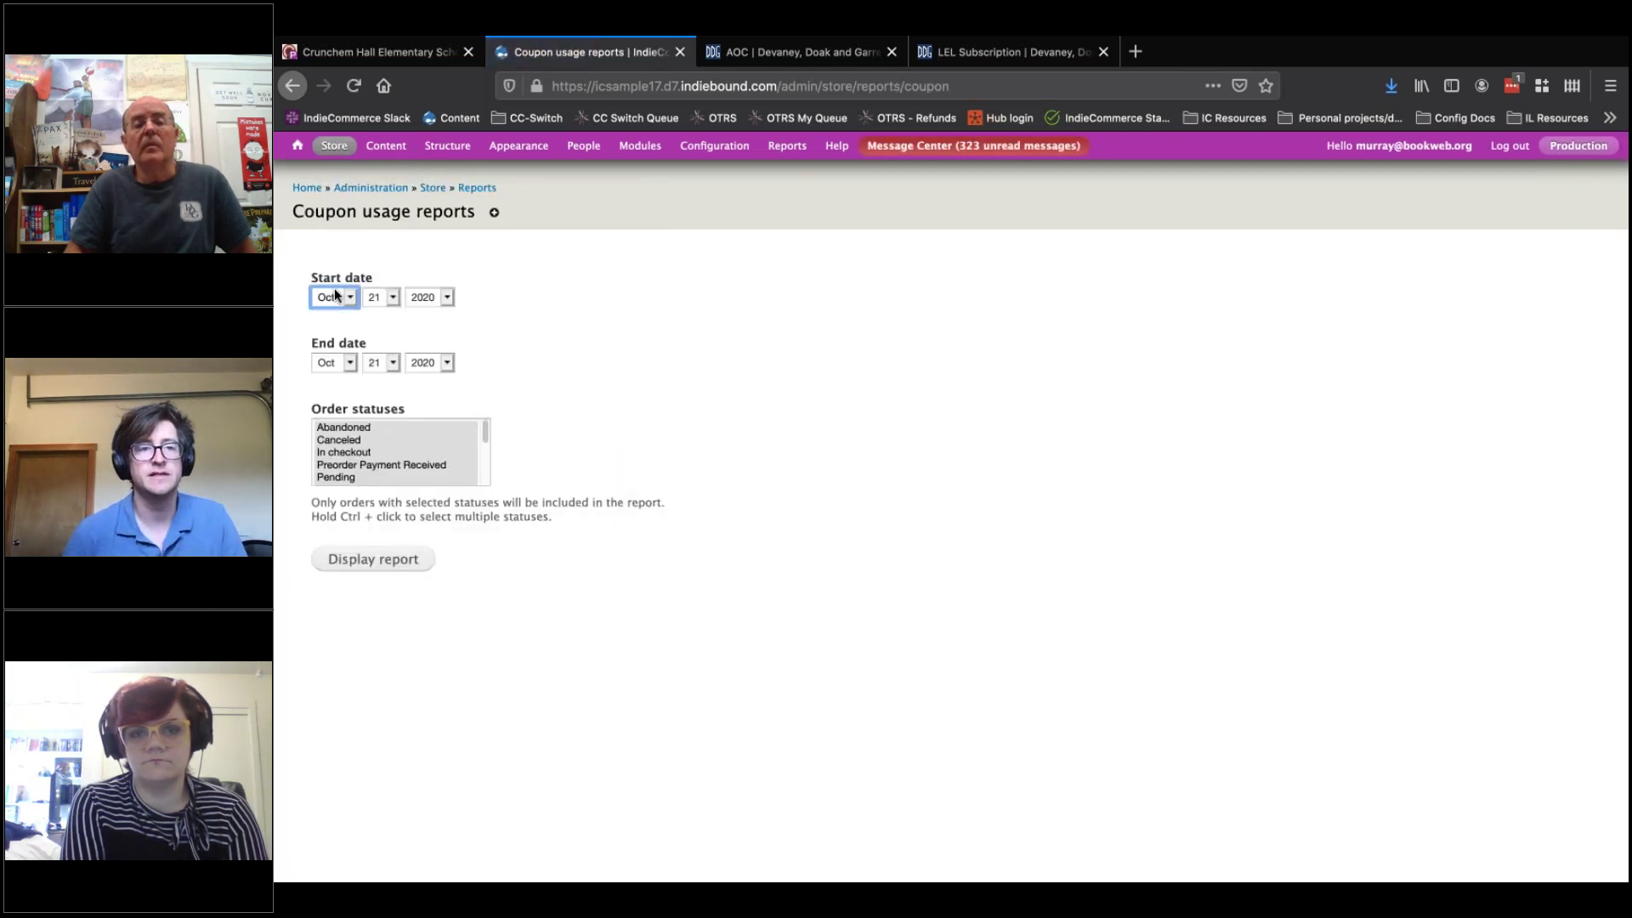
click(380, 299)
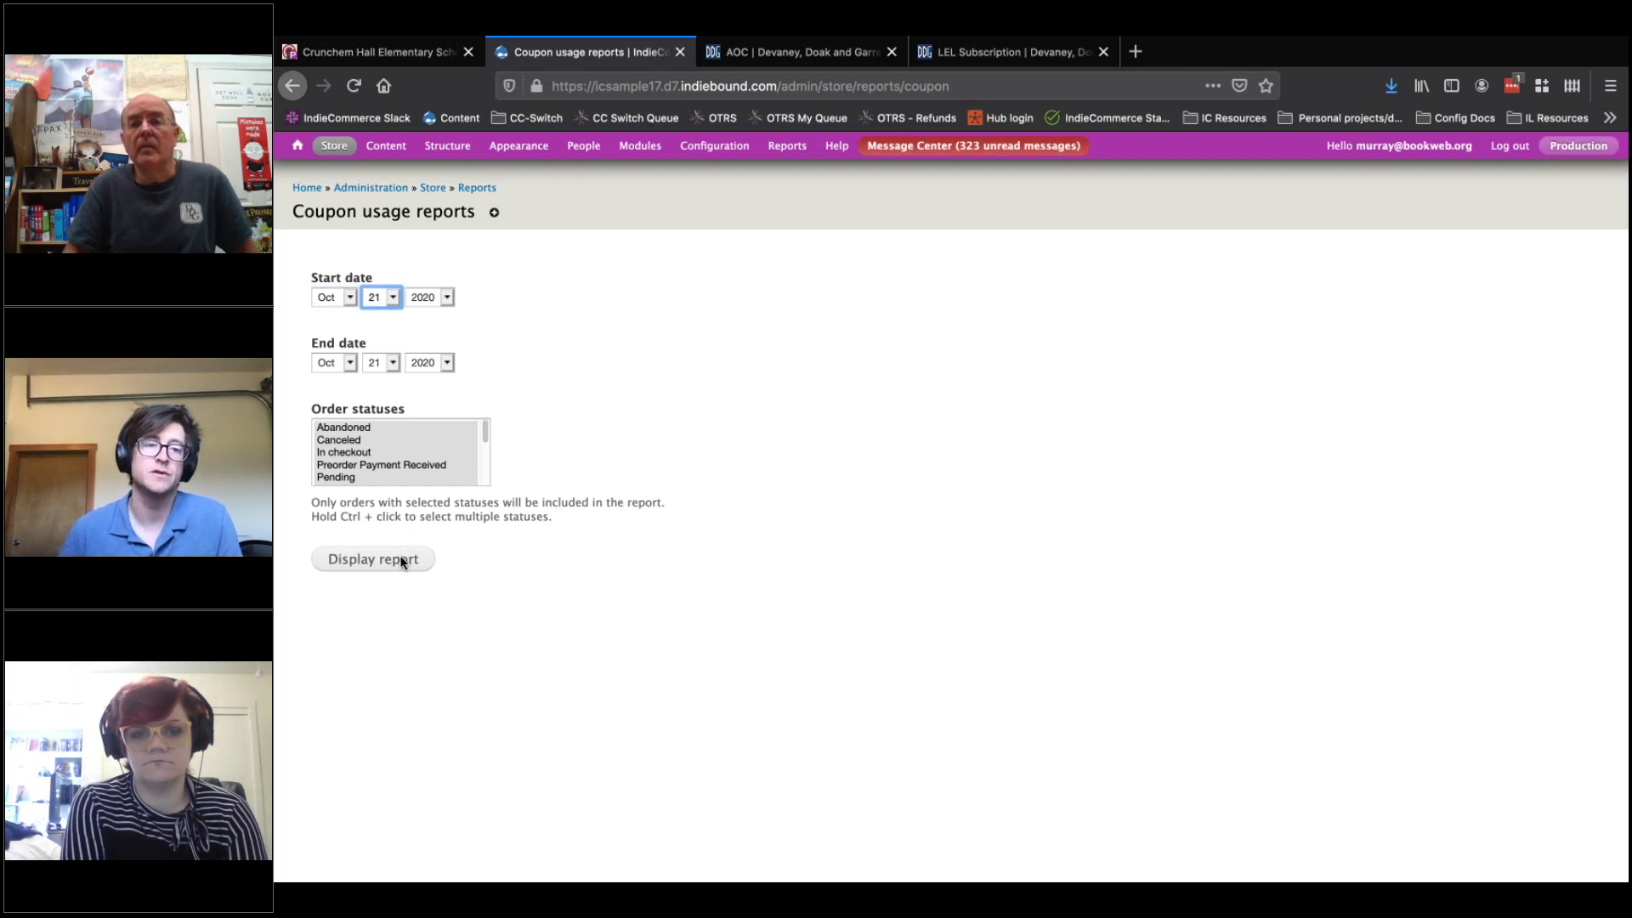
key(Up)
key(Up)
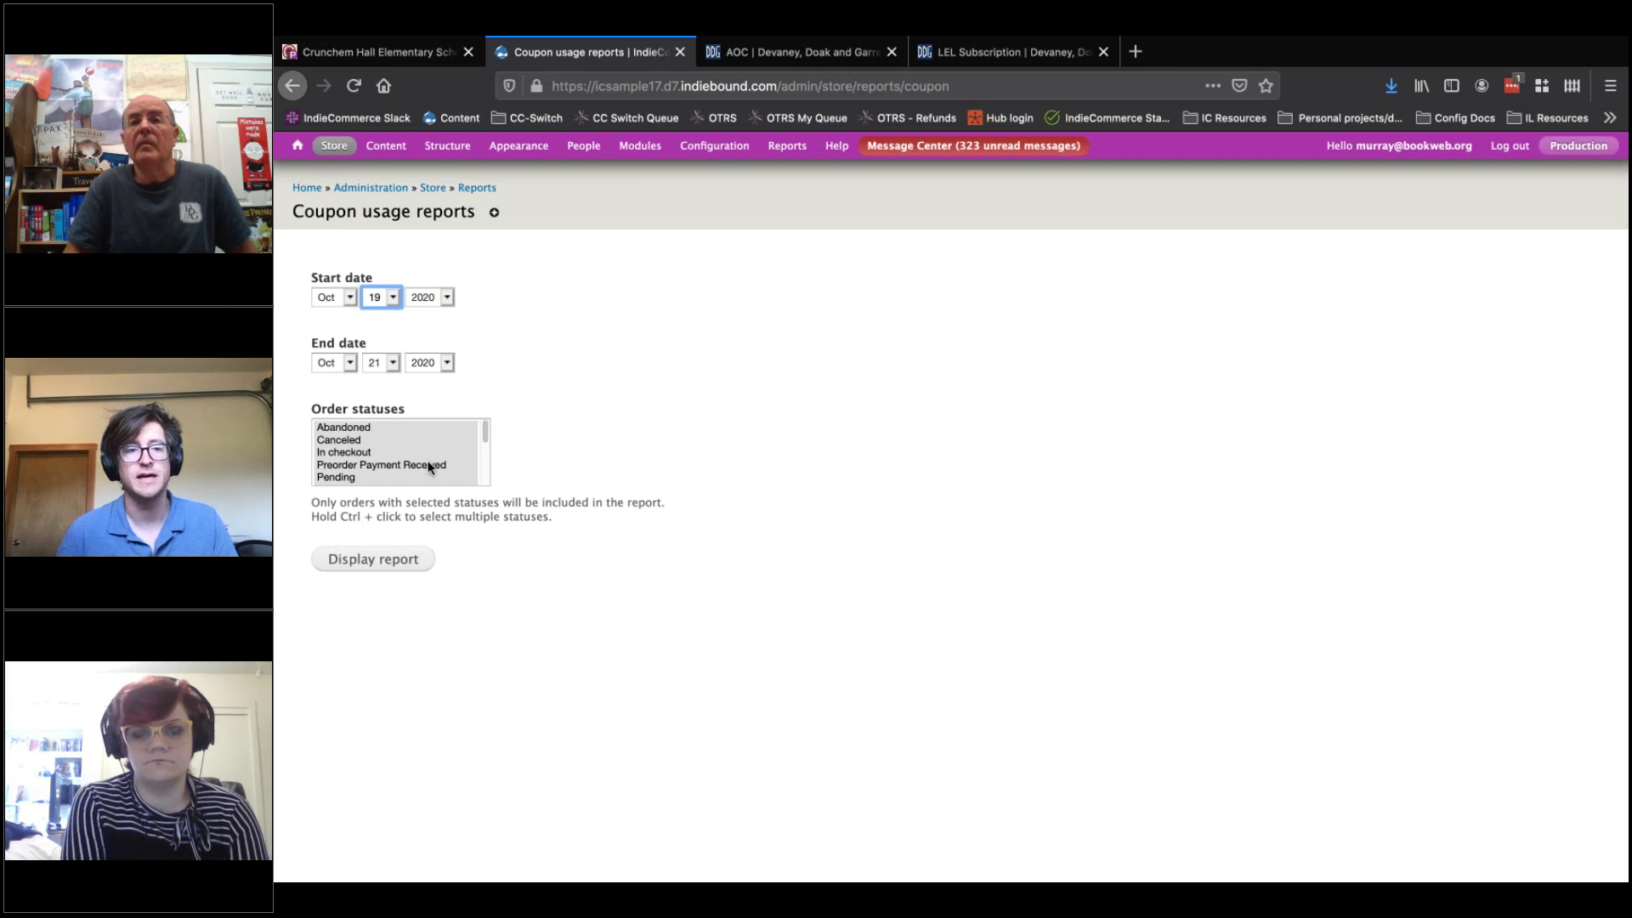
- Restrict the coupon usage report to orders with Pending status and display the report
scroll(422, 446, down, 3)
scroll(422, 449, up, 3)
scroll(431, 450, down, 5)
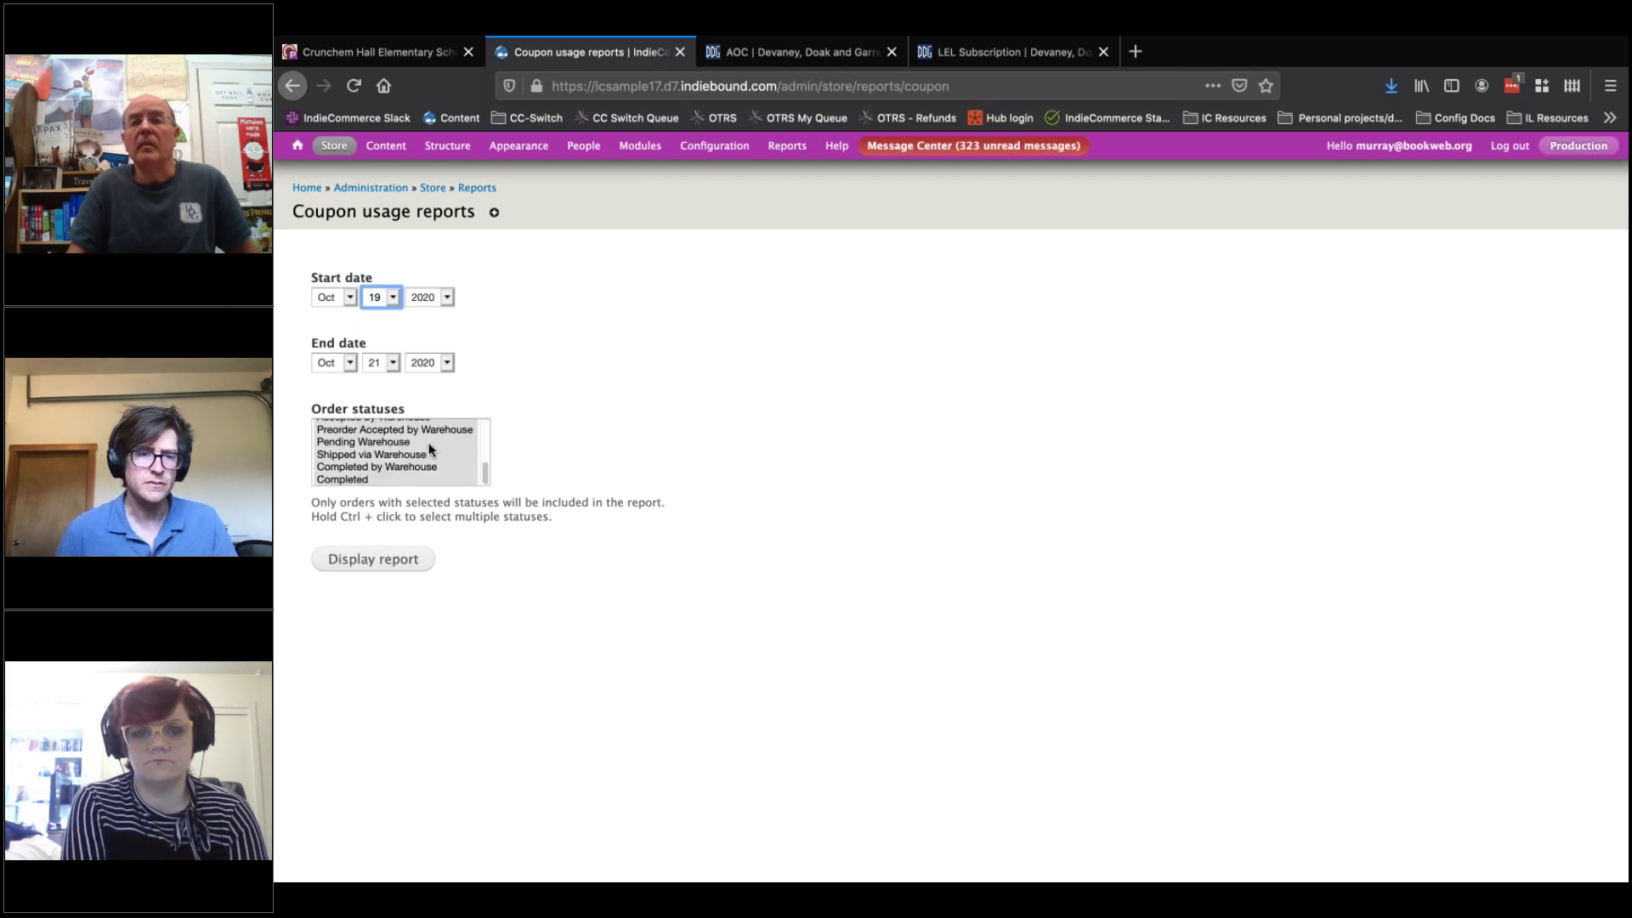
scroll(405, 452, up, 5)
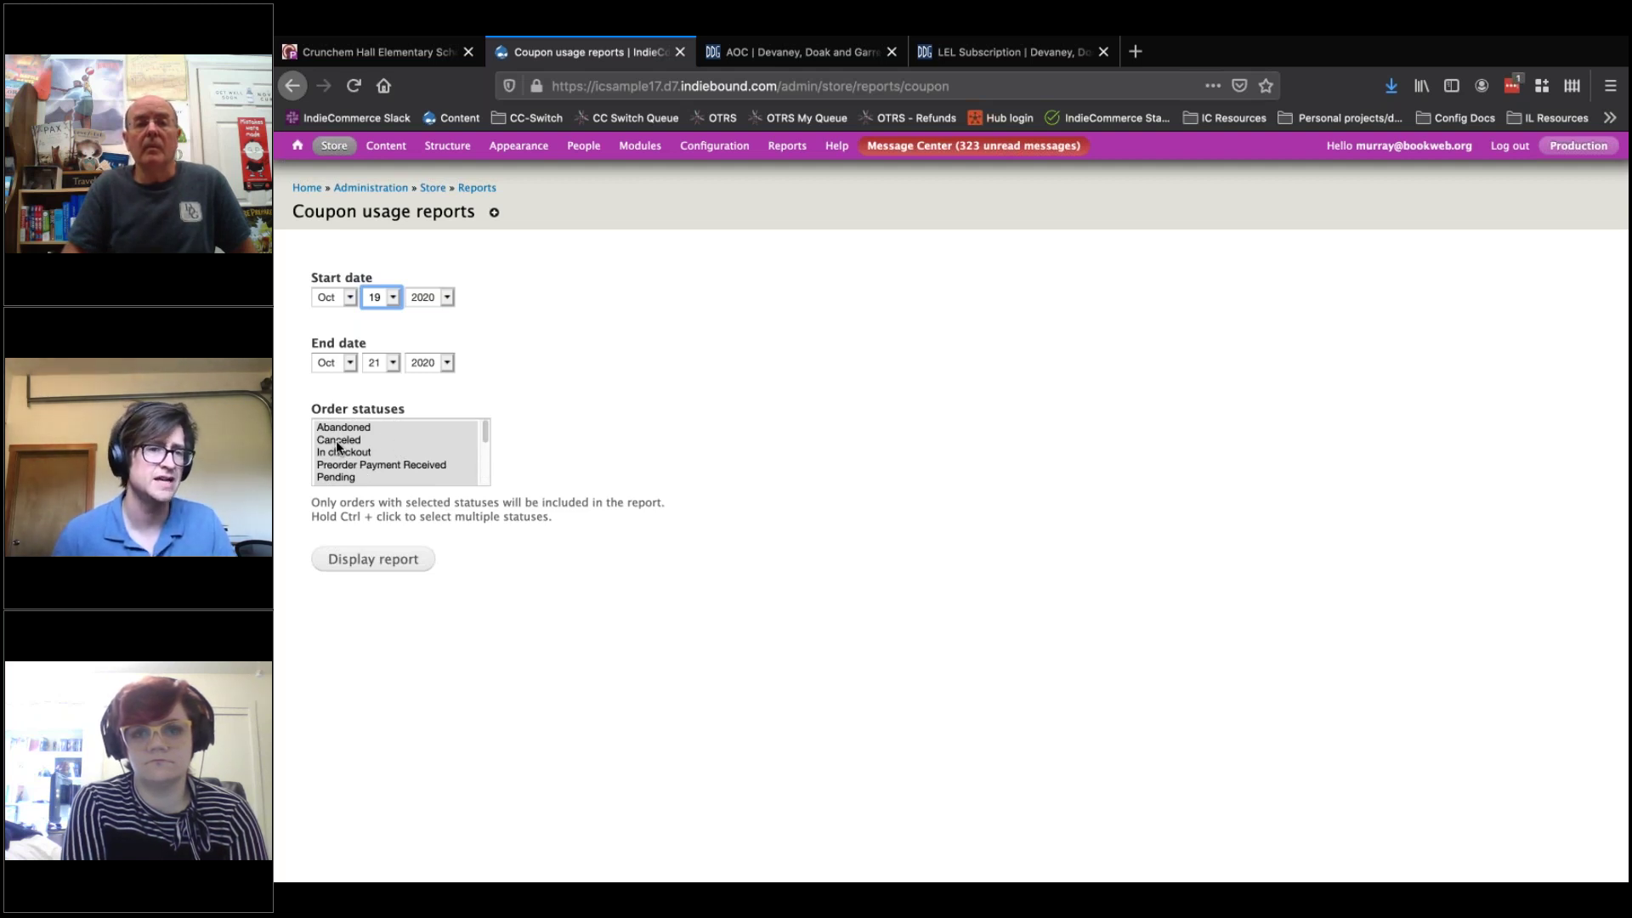
scroll(330, 444, down, 2)
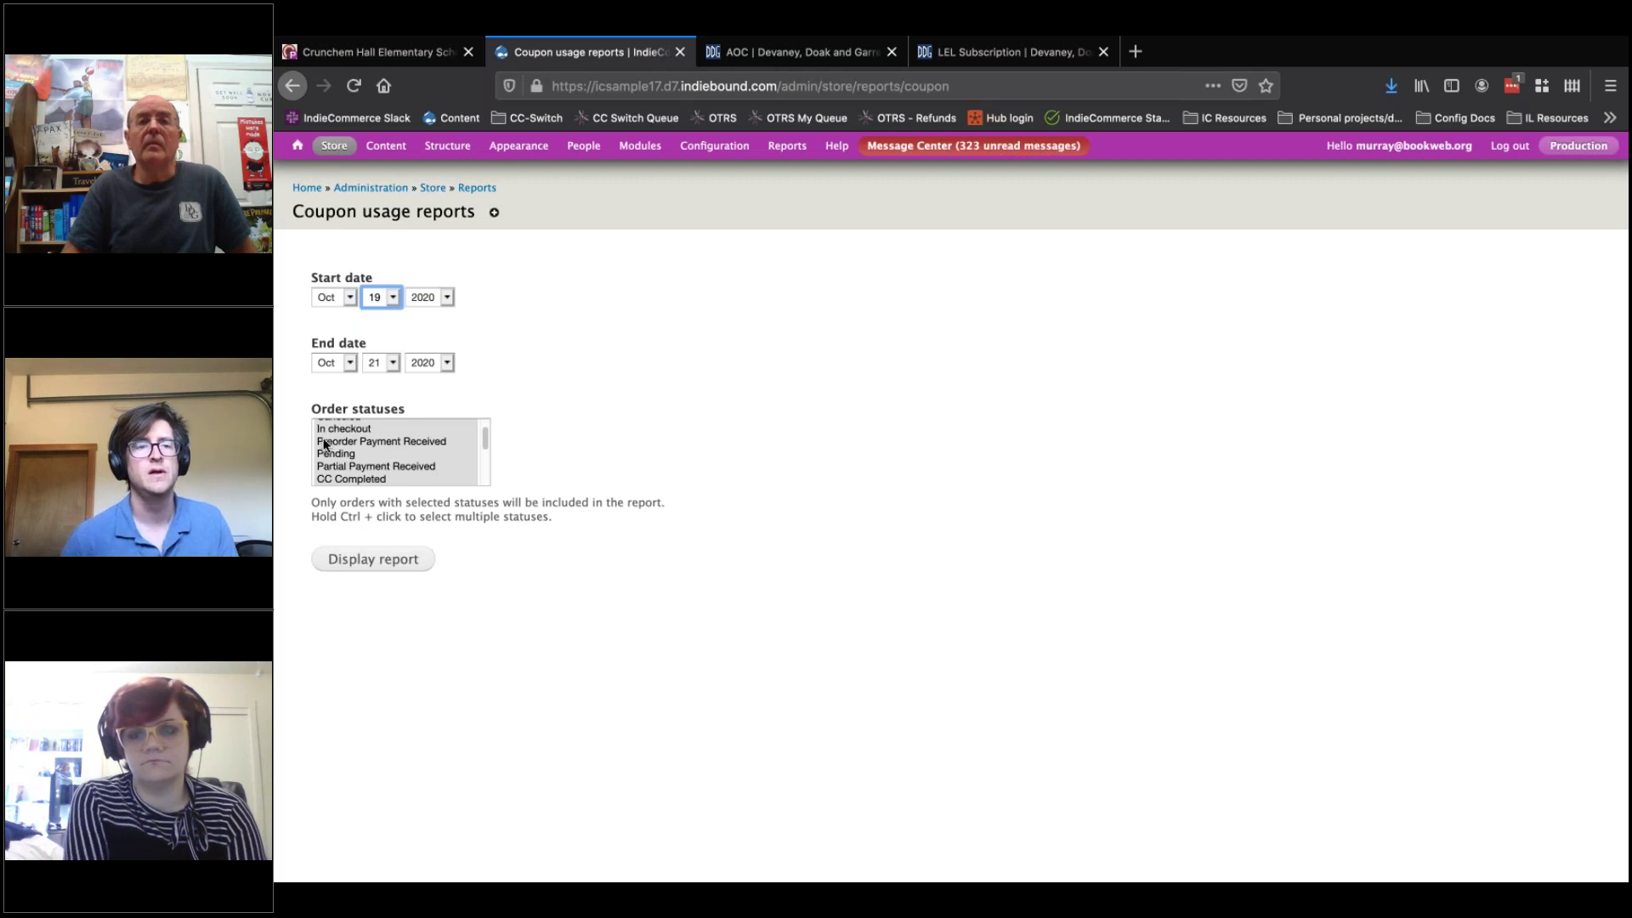
click(339, 454)
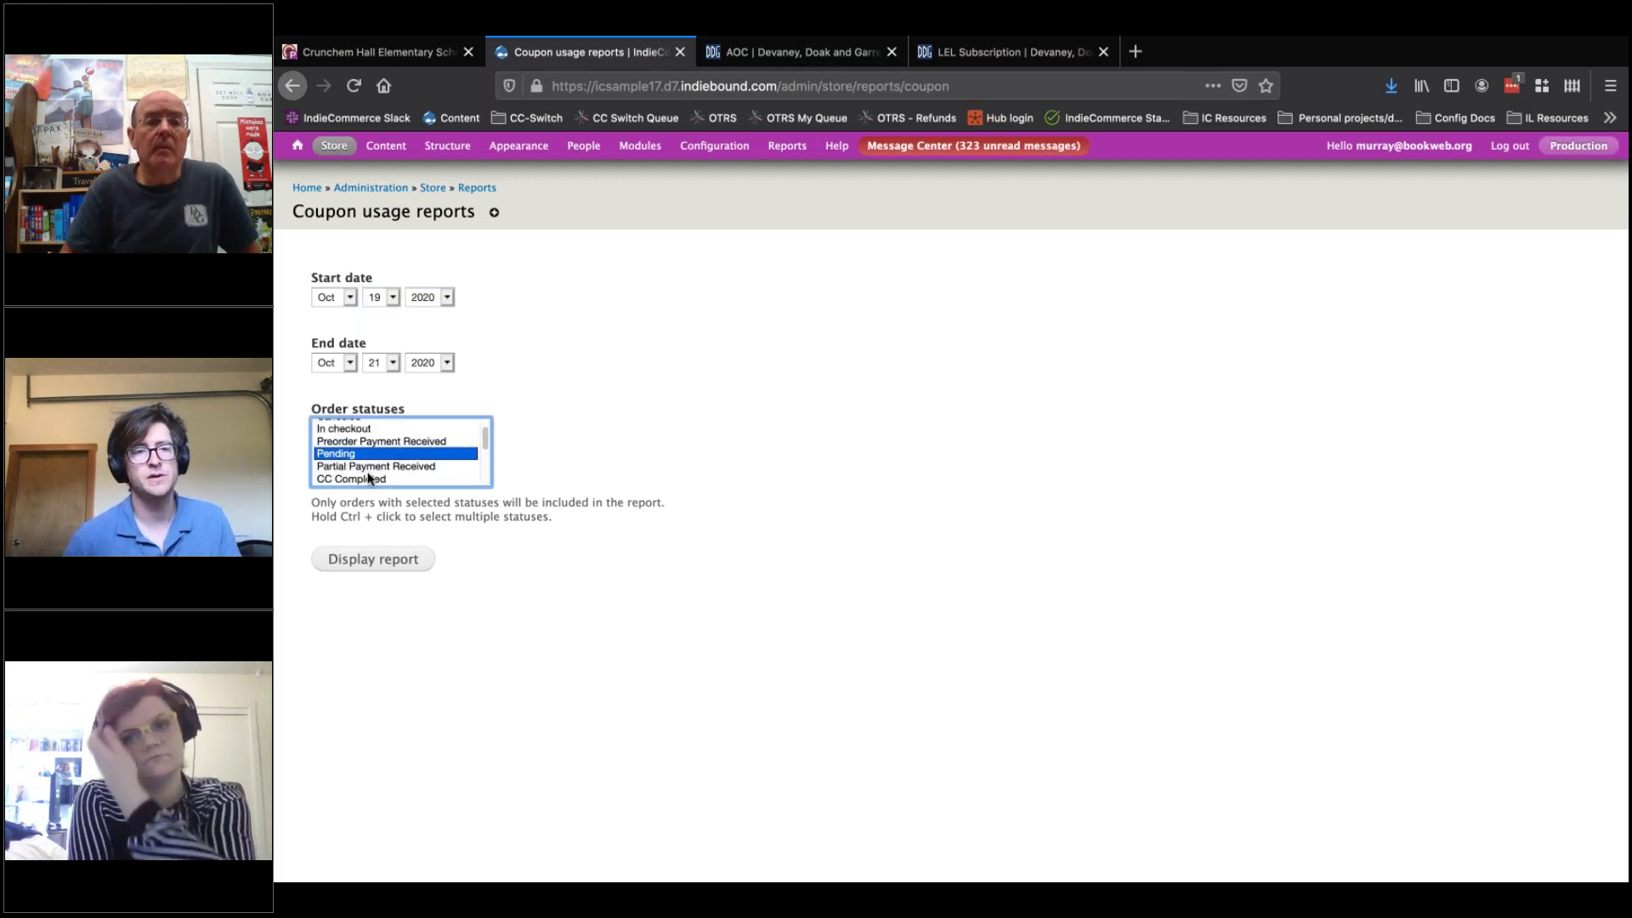
click(365, 564)
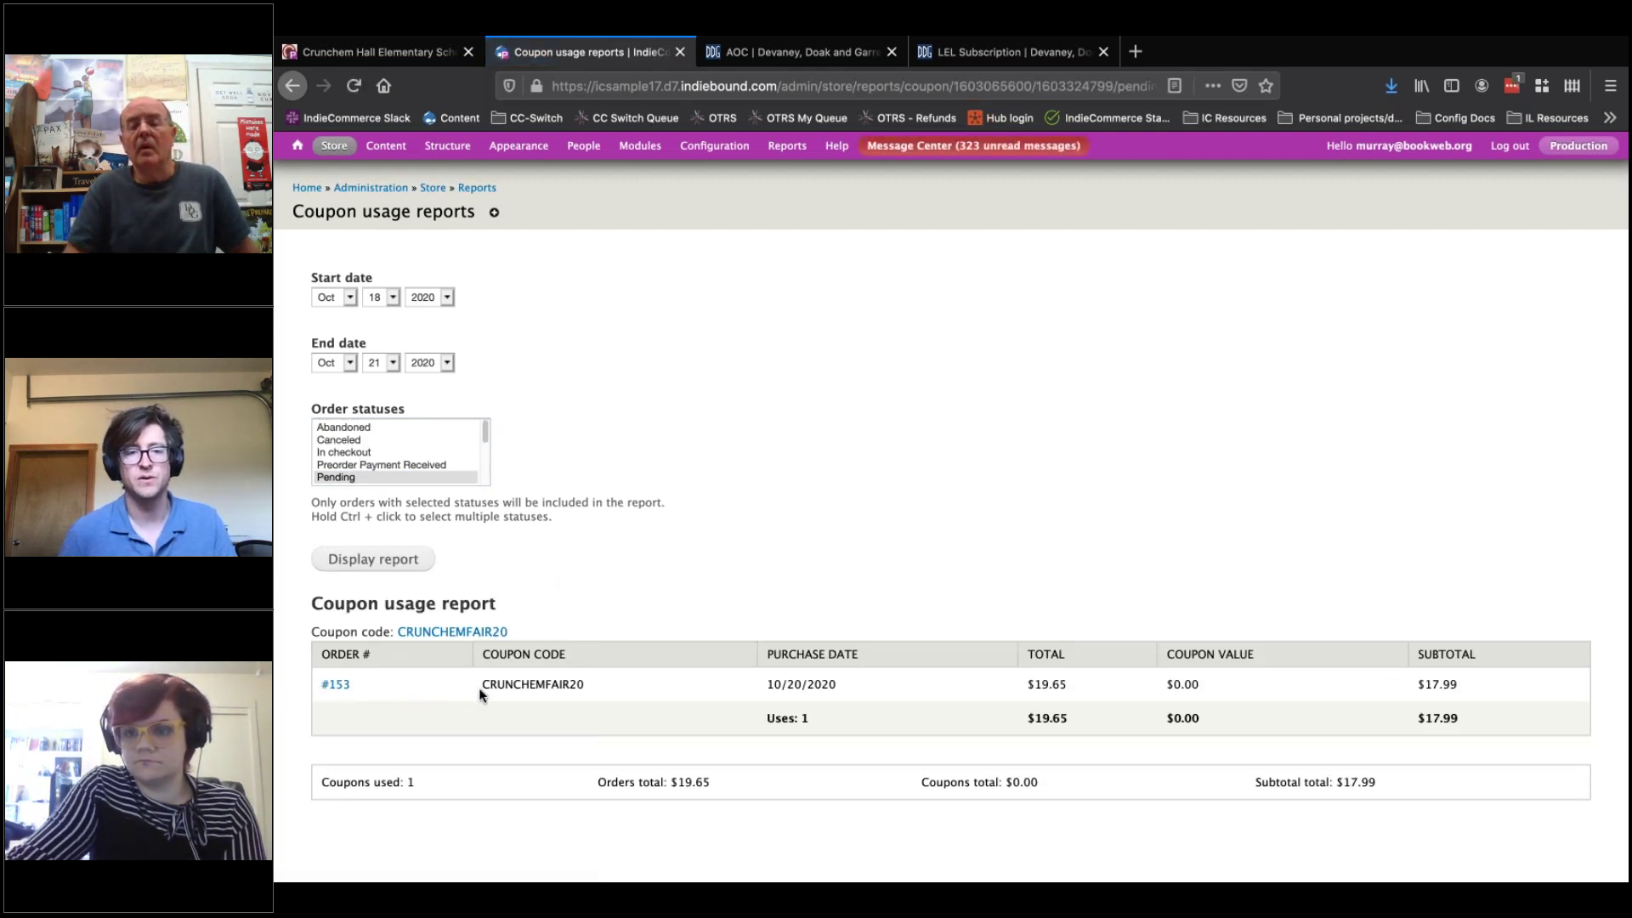
- Examine the book fair coupon code and the subtotal total in the coupon usage report
drag(481, 685, 588, 686)
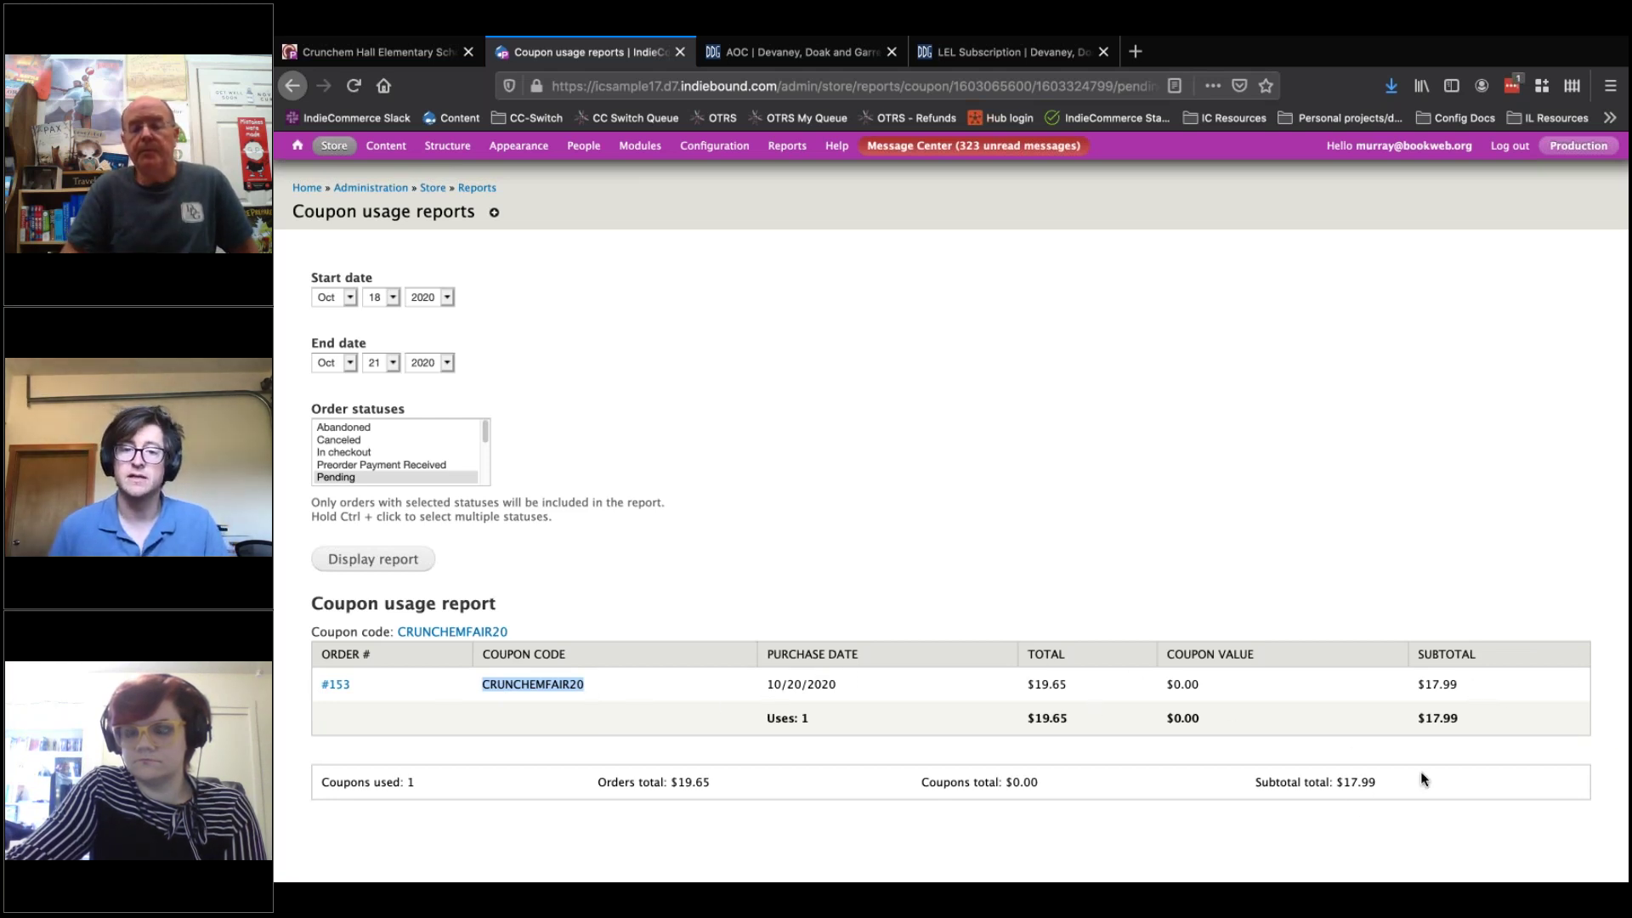
mouse_move(1376, 781)
mouse_down()
mouse_move(1334, 783)
mouse_move(1380, 790)
mouse_up()
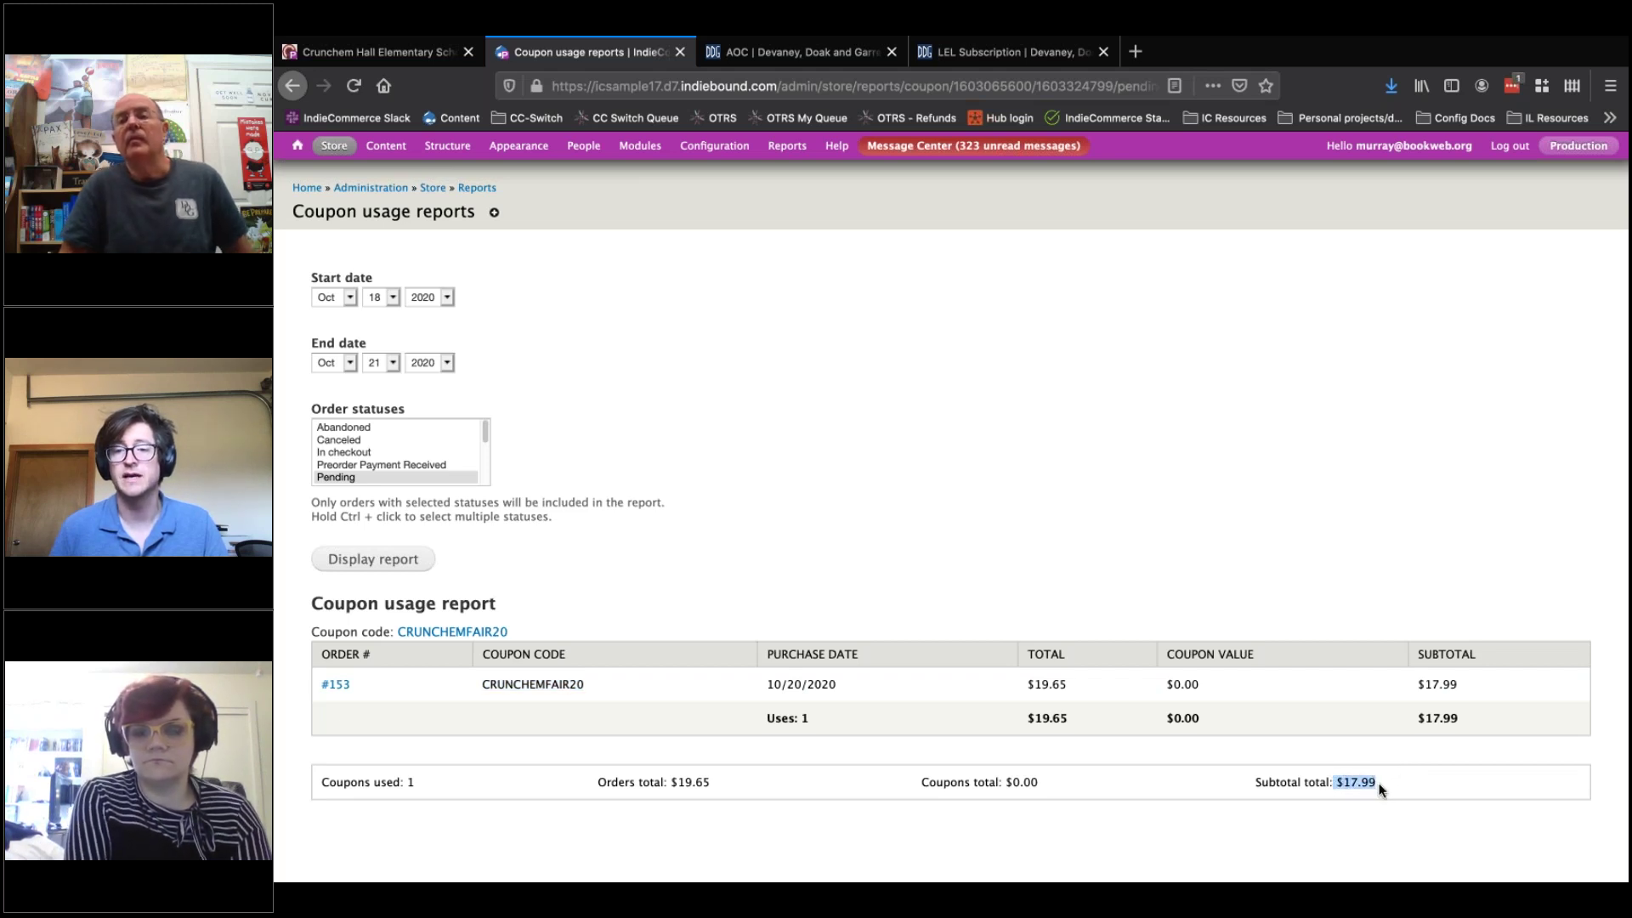
click(1449, 755)
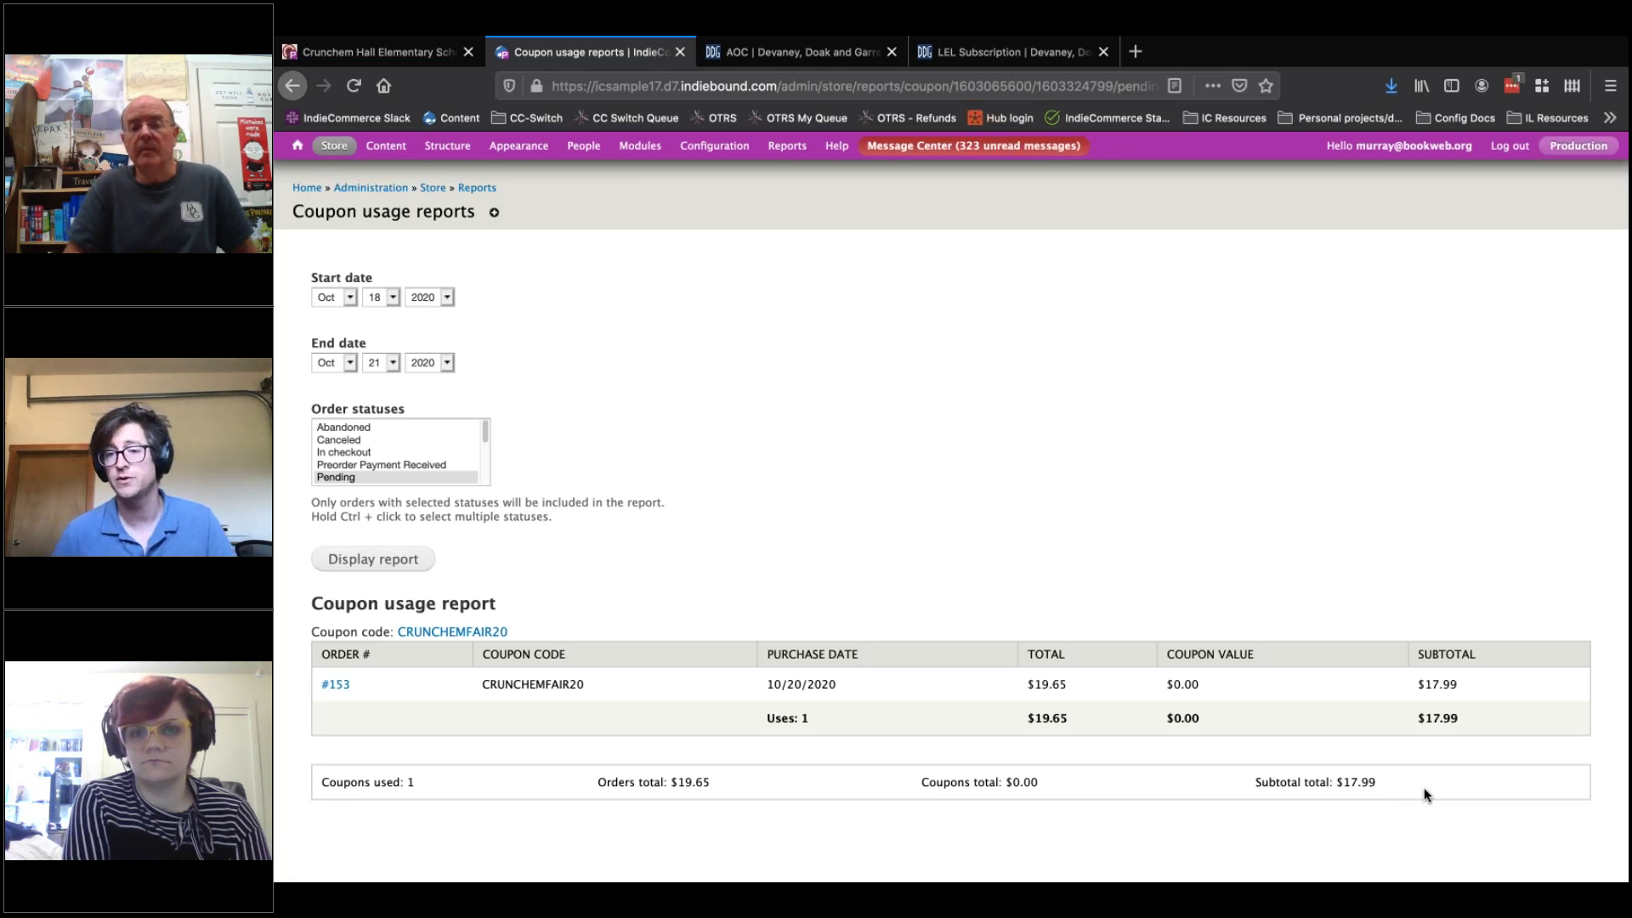
drag(1379, 783, 1337, 787)
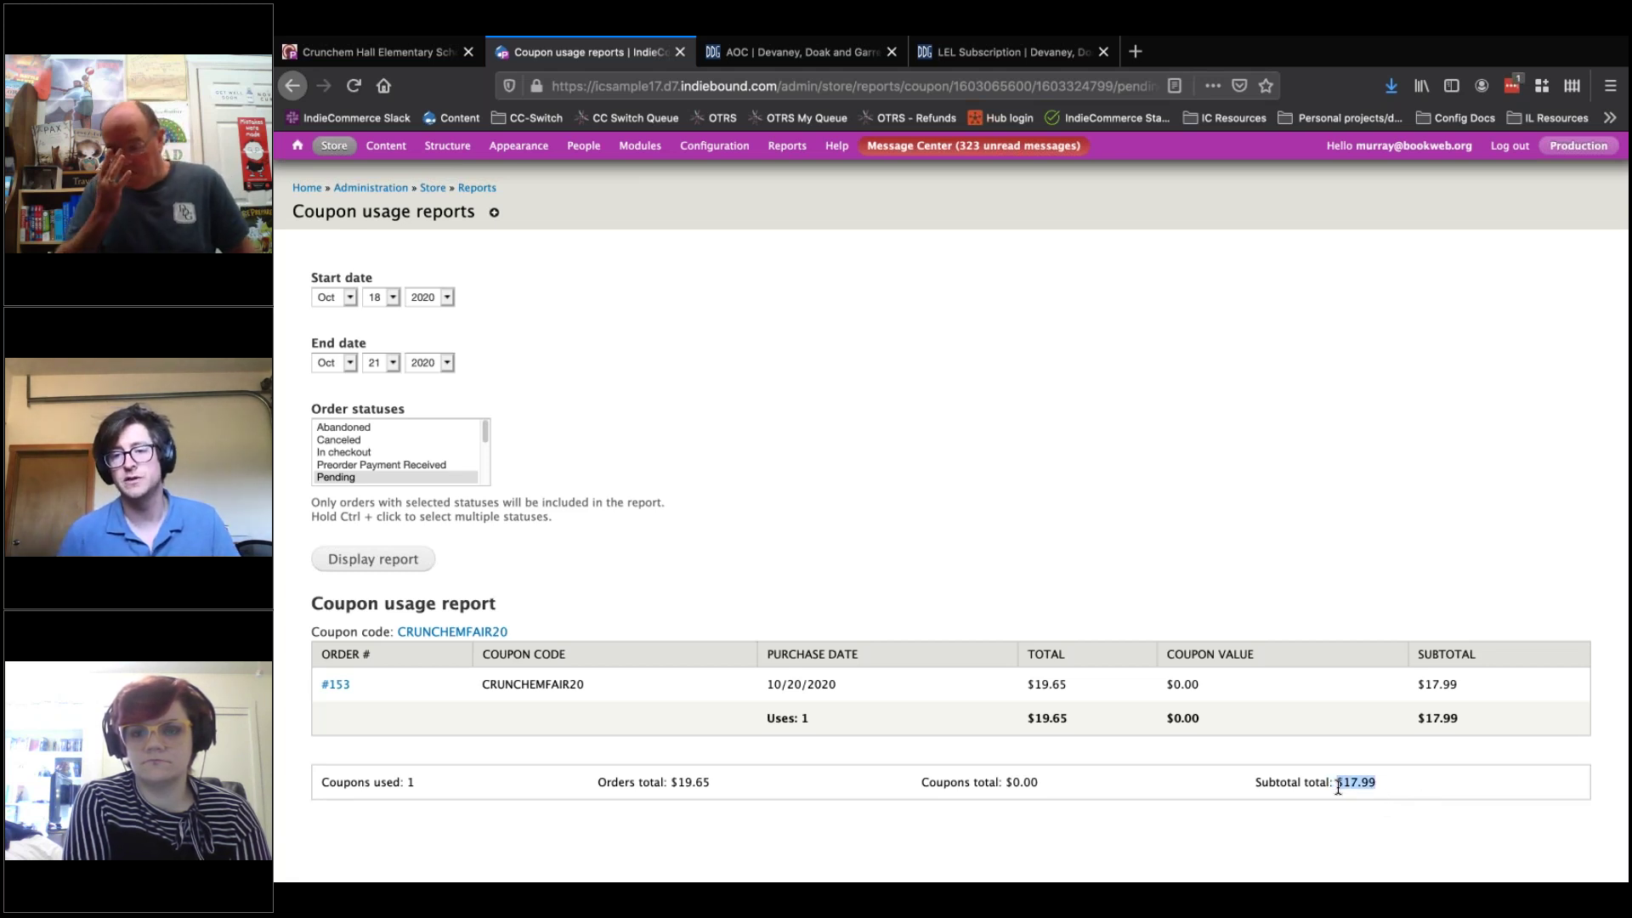
click(1390, 788)
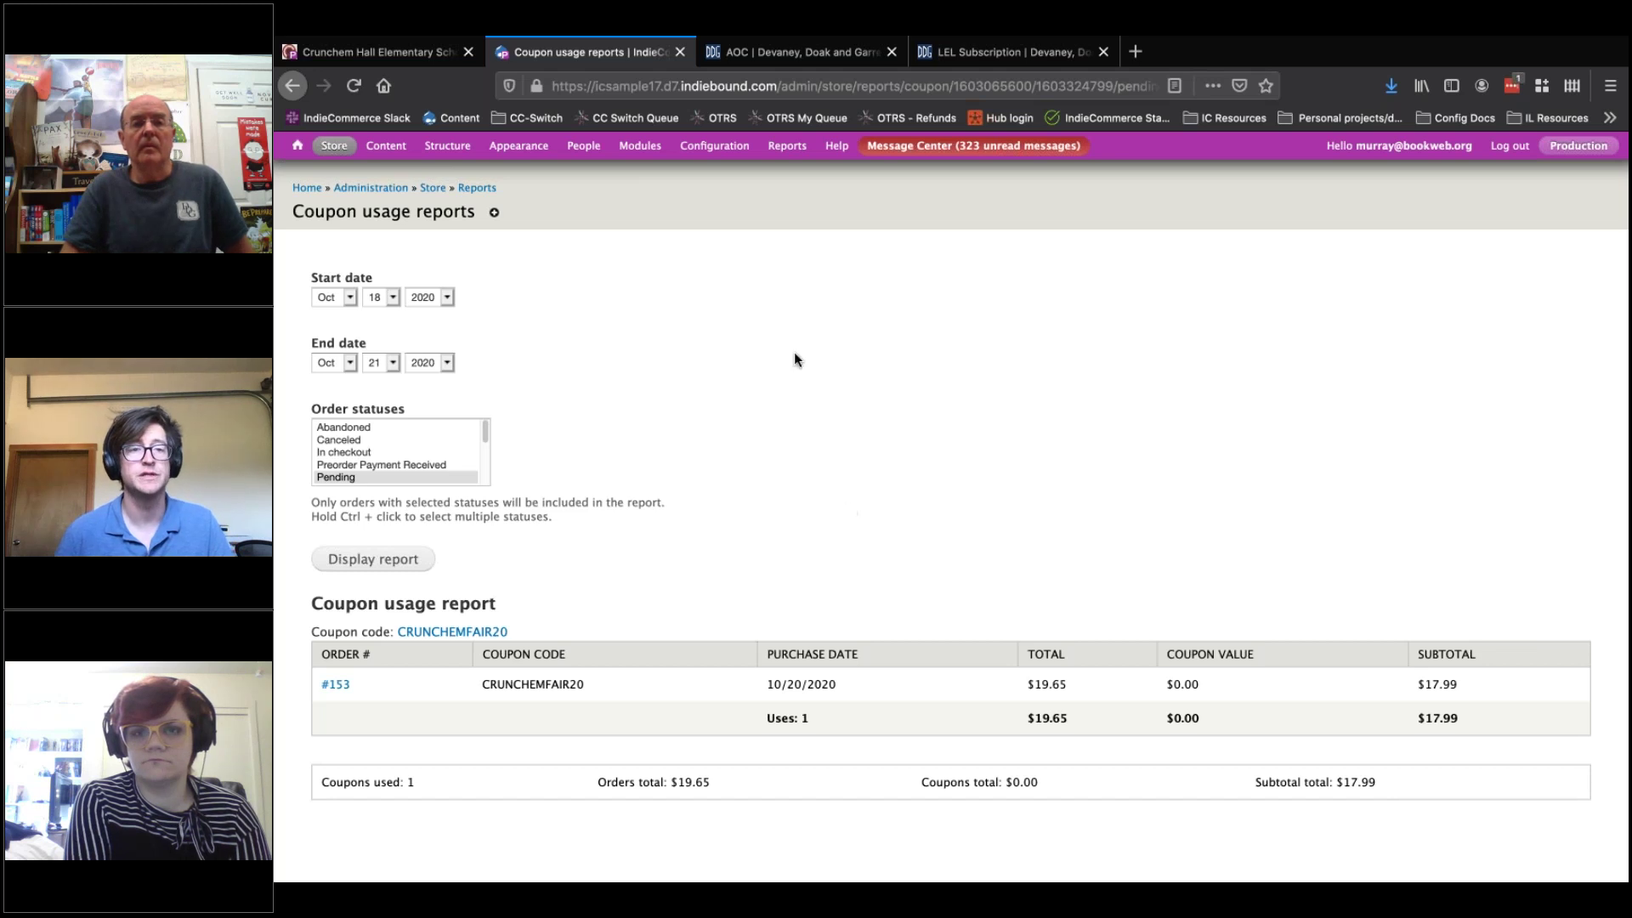
drag(483, 687, 584, 686)
click(584, 687)
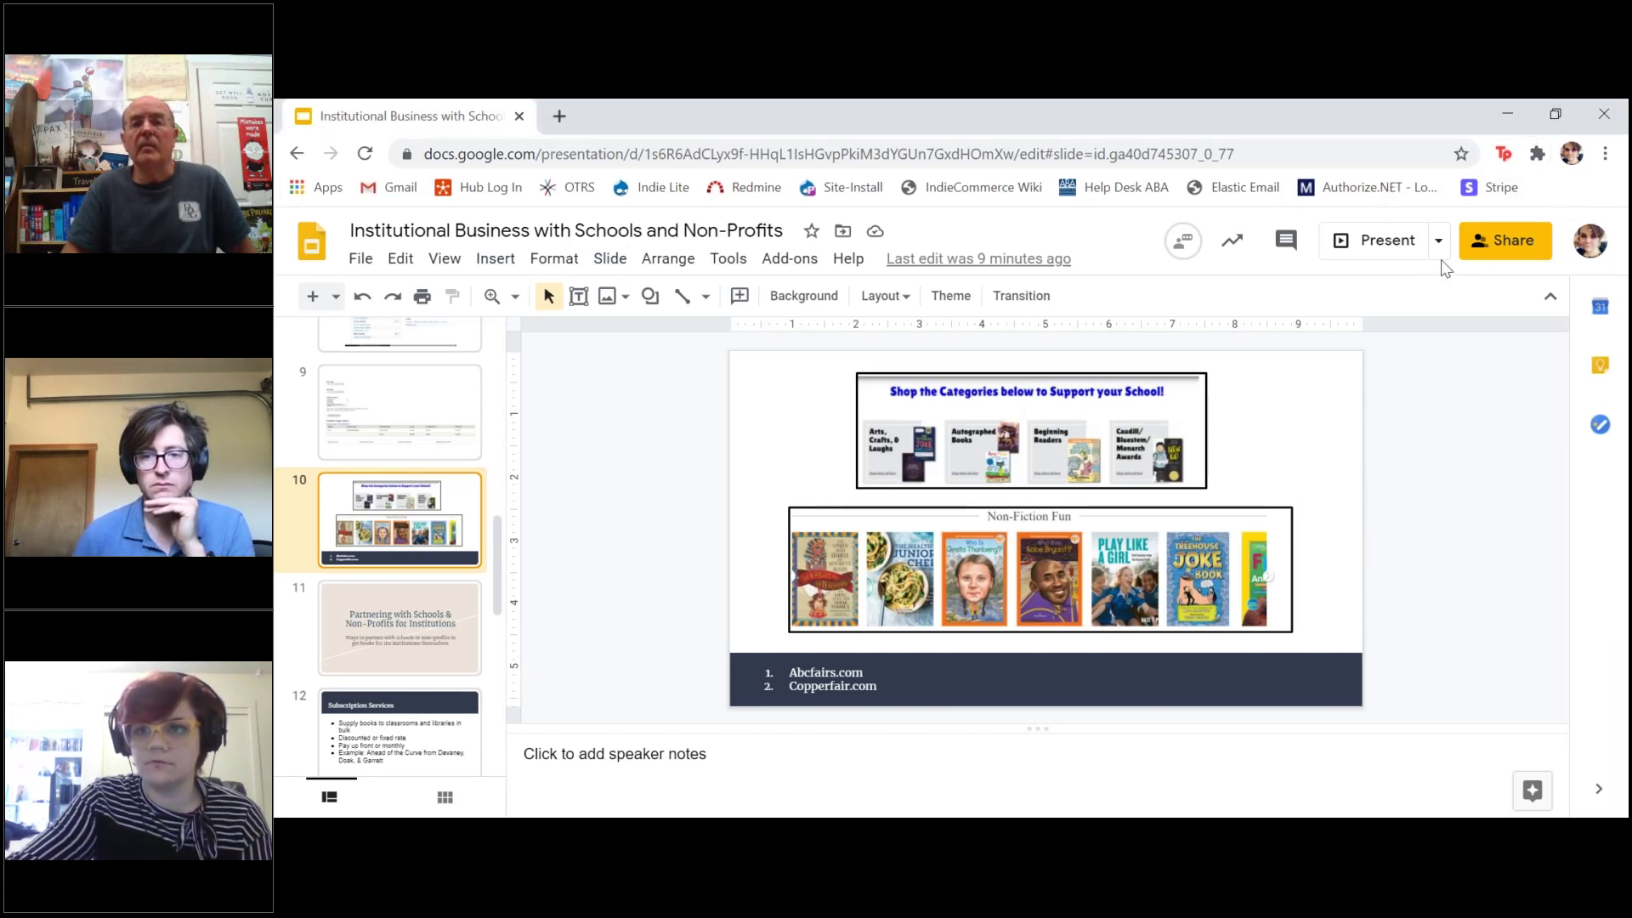
- Switch to Google Slides and present the Institutional Business with Schools and Non-Profits slideshow from slide 10
click(1377, 241)
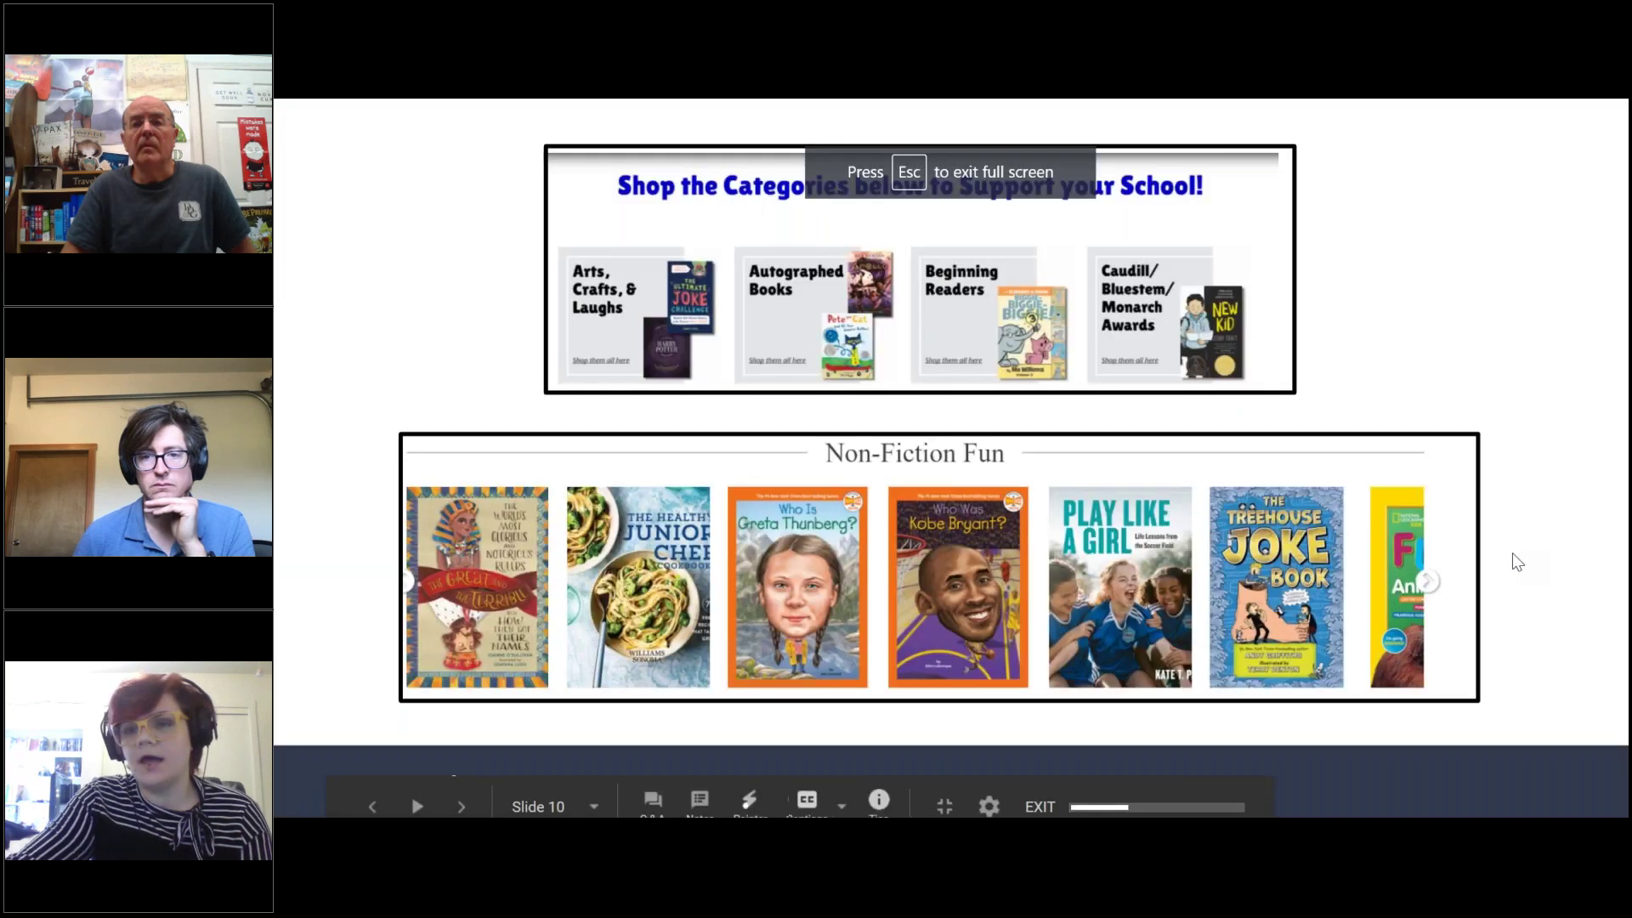